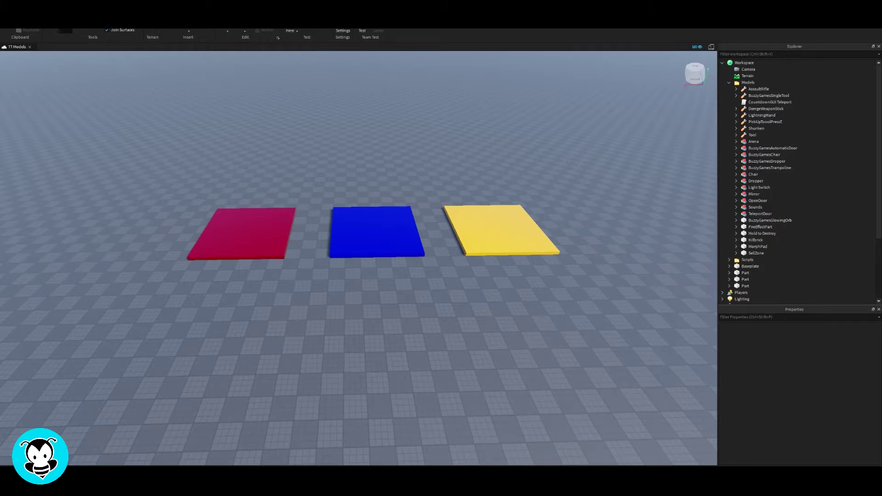
Collapse the Models folder in the Explorer and narrow the side pane to enlarge the viewport
key(d)
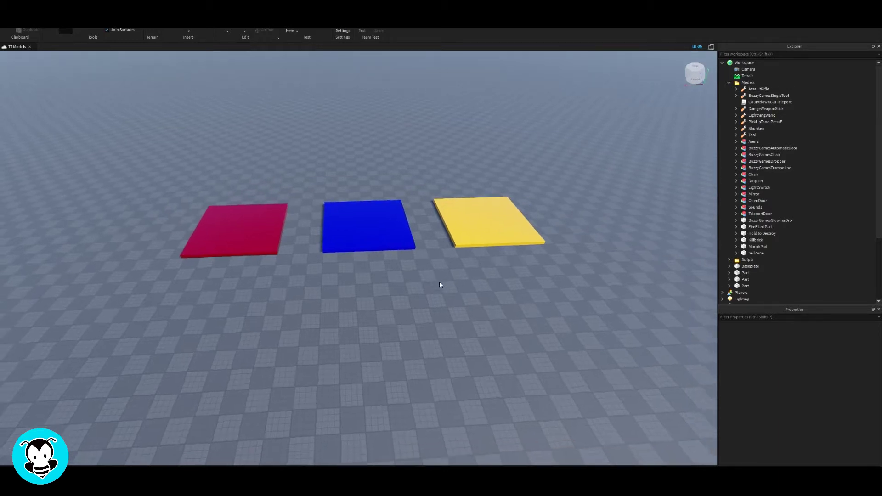
click(728, 83)
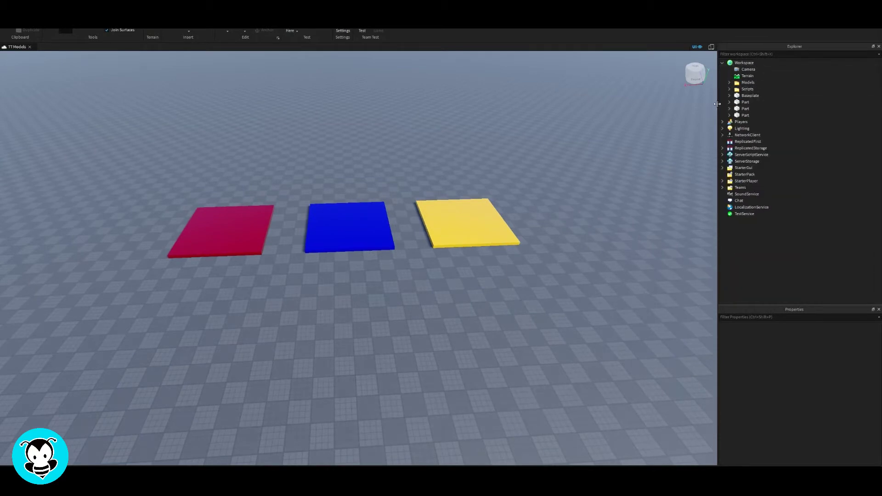
drag(718, 104, 769, 110)
right_click(582, 231)
click(504, 285)
right_drag(525, 259, 526, 257)
key(w)
key(s)
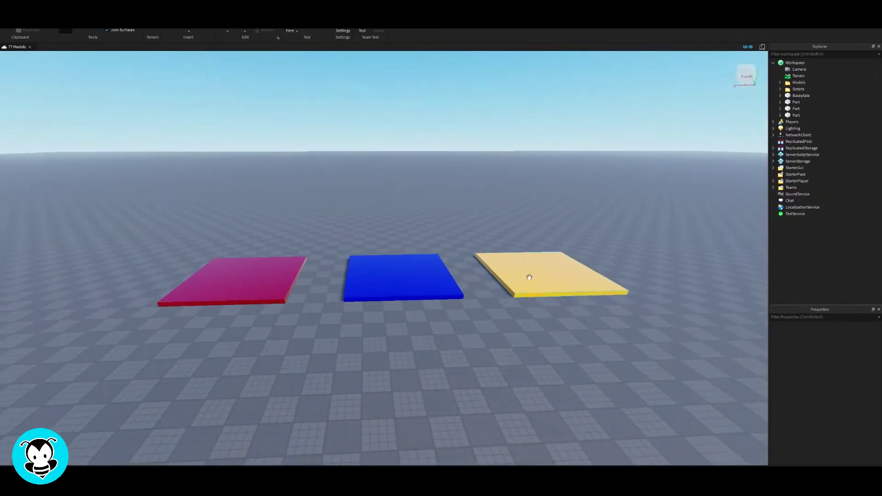
key(s)
key(d)
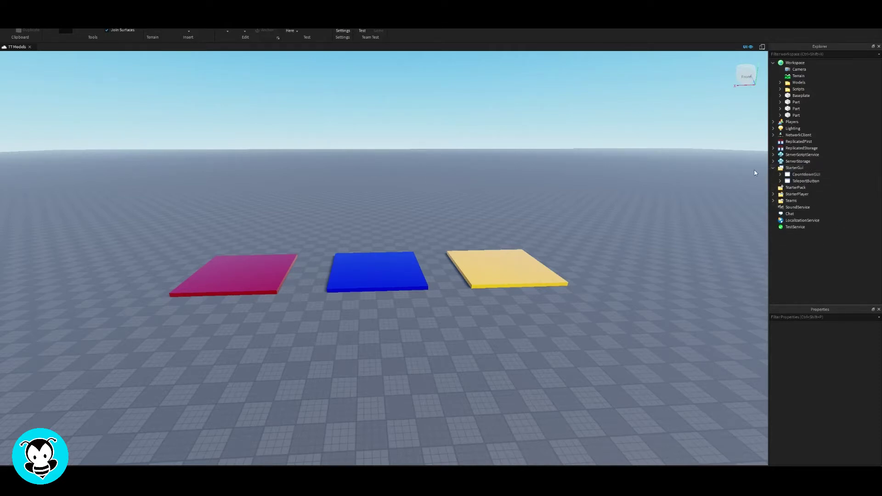
Add a ScreenGui to StarterGui and rename it Teleport
click(809, 169)
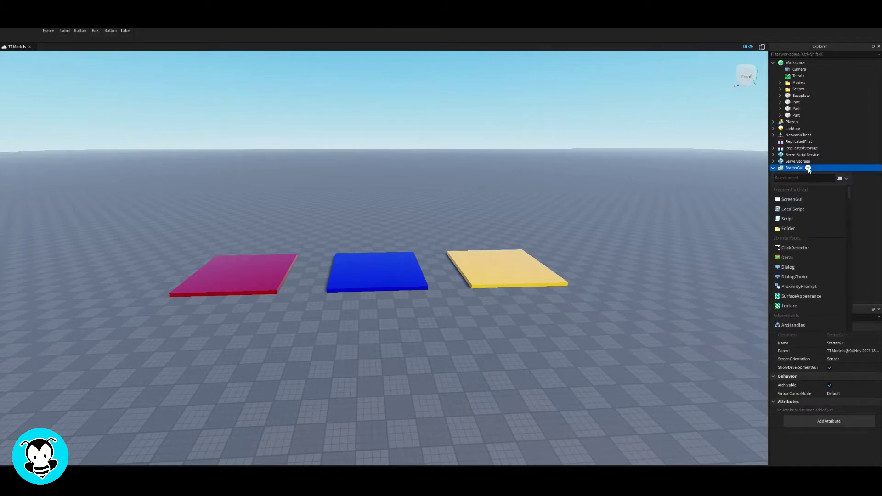
click(792, 199)
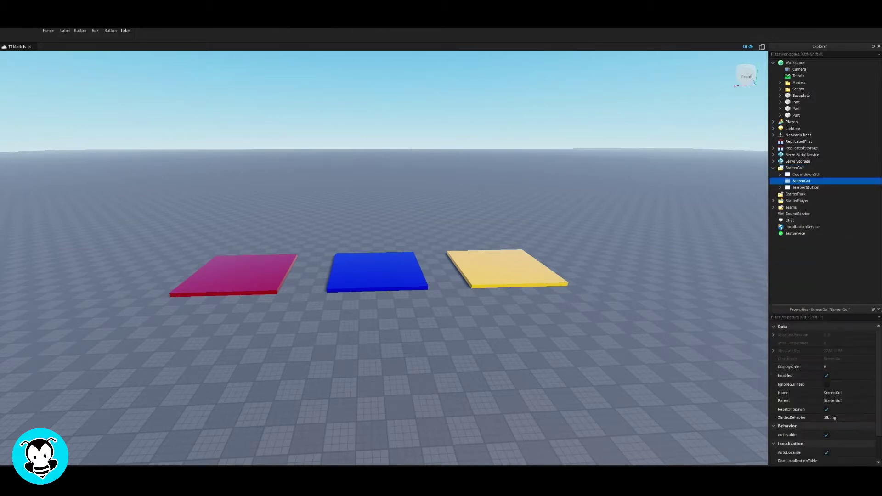
click(796, 189)
right_click(795, 182)
click(813, 225)
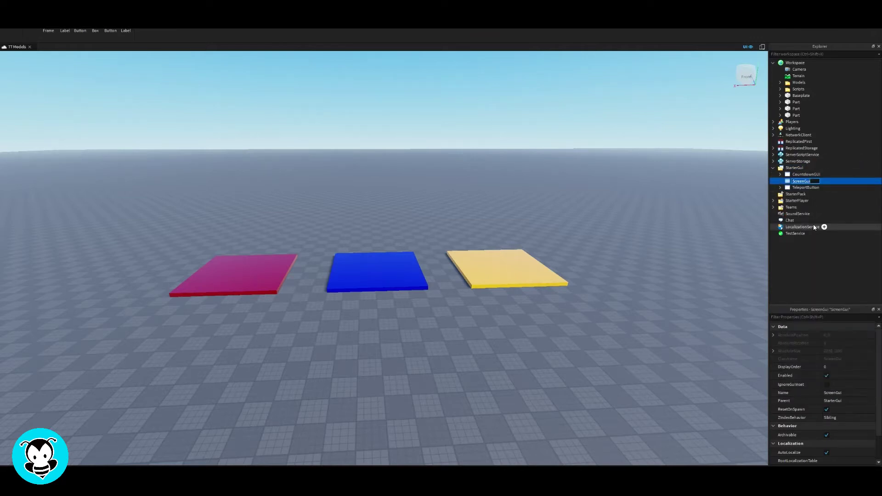
text(Teleport)
key(Return)
right_click(797, 175)
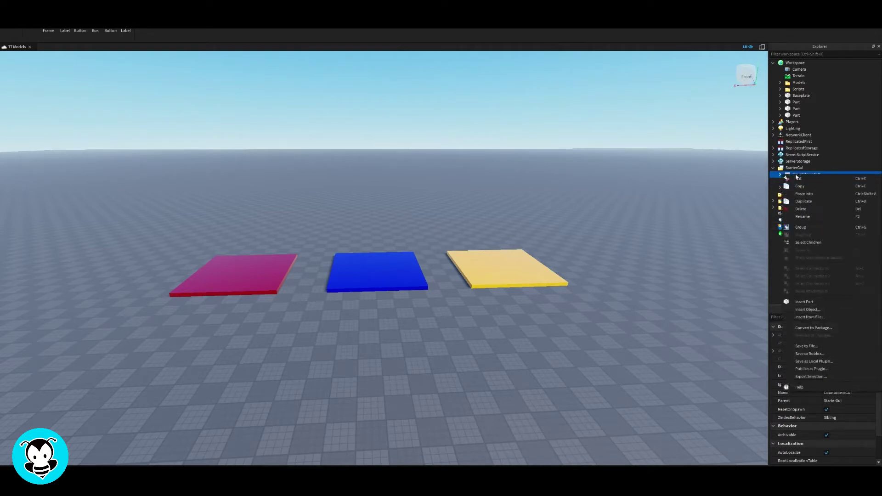
click(793, 172)
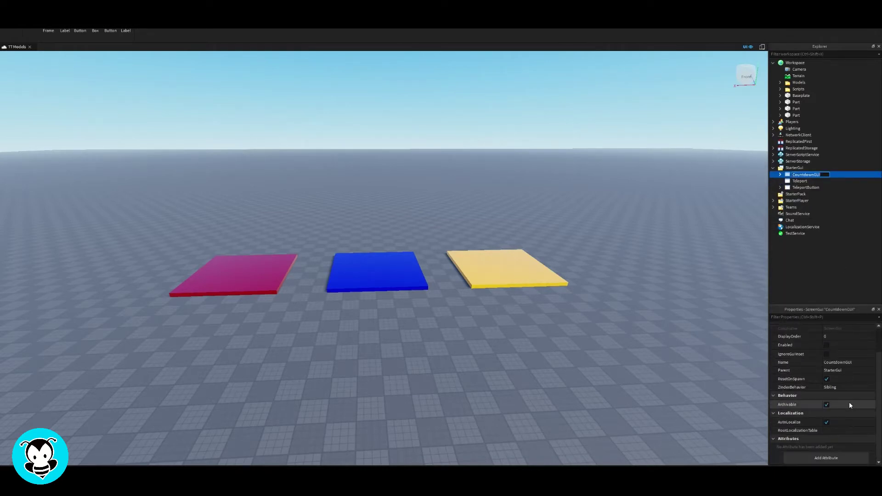
scroll(852, 401, down, 2)
Add a Frame to the Teleport ScreenGui, enlarge it to about 346 x 470, and place it near the viewport's centre
click(812, 181)
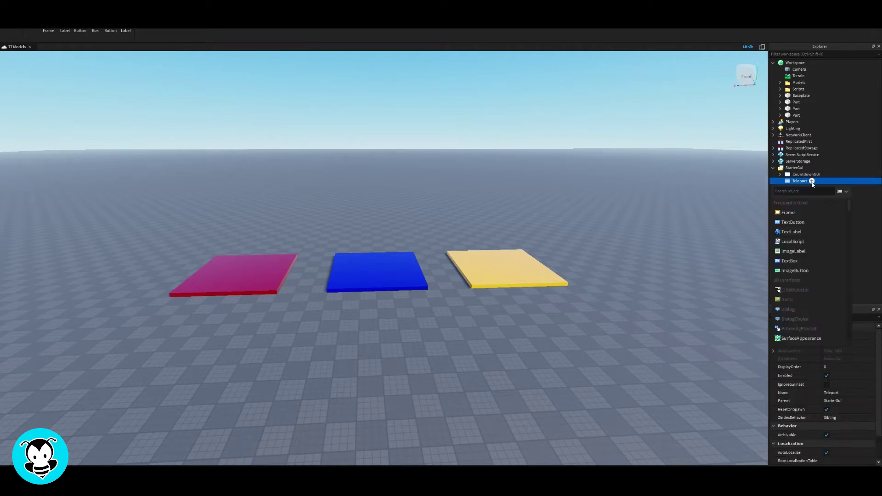
click(787, 212)
drag(18, 69, 350, 218)
drag(372, 239, 456, 366)
drag(381, 272, 393, 246)
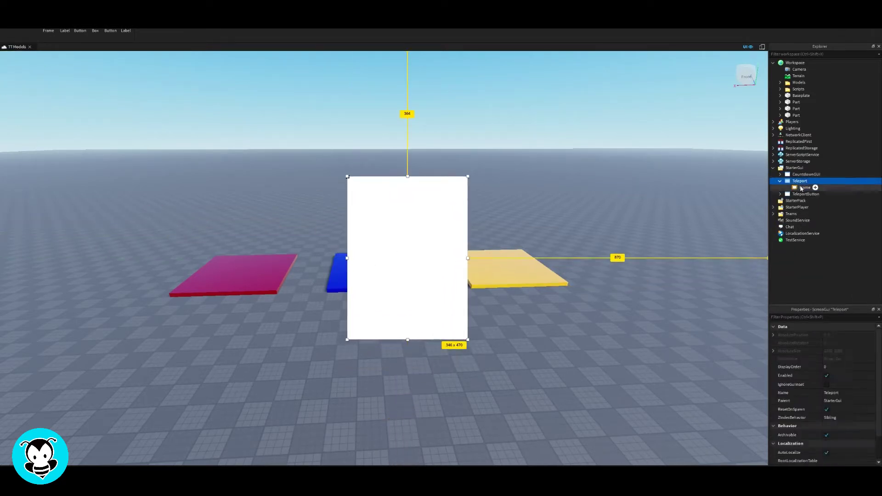
drag(419, 276, 425, 281)
Set the frame's background colour to dark red (144, 0, 0)
click(826, 401)
click(368, 185)
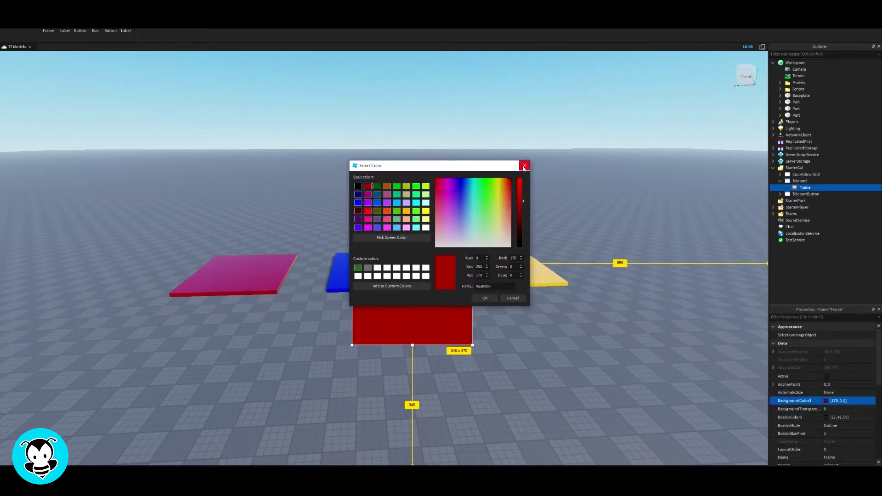
click(478, 298)
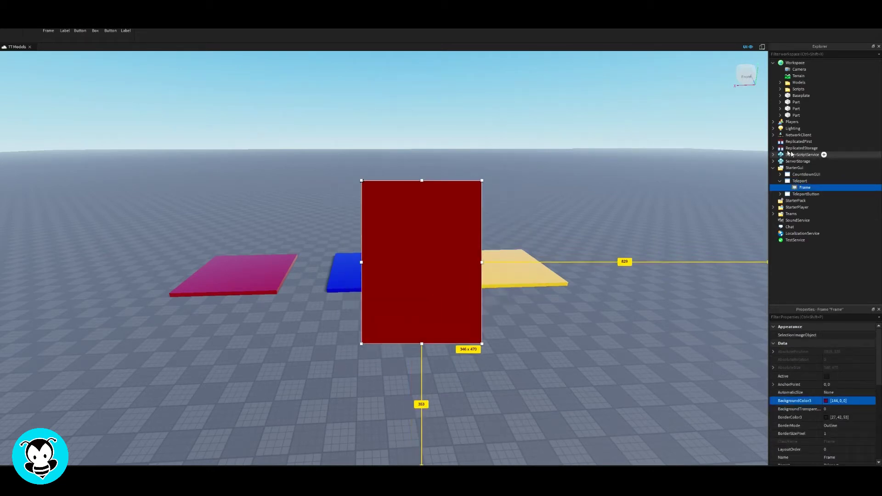
Add a UICorner to the red frame with a corner radius of 0,10 and nudge the frame into place
click(814, 188)
click(798, 211)
drag(436, 233, 445, 231)
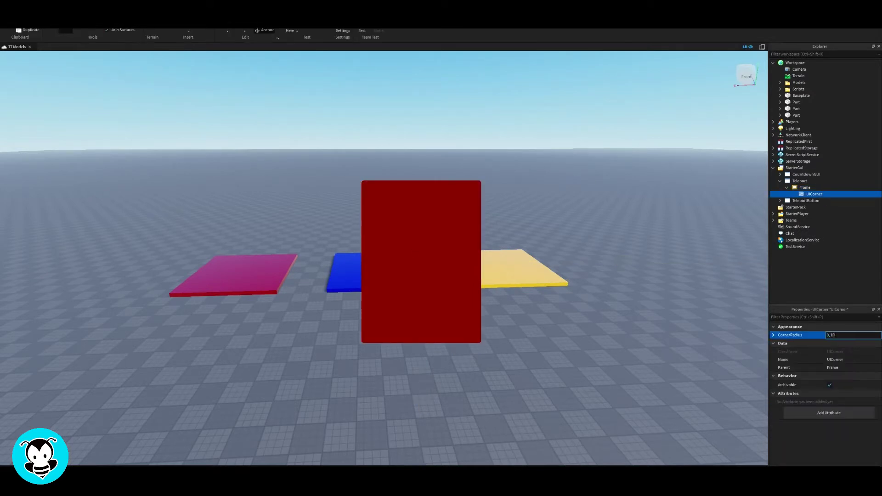
text(0,10)
key(Return)
drag(421, 224, 416, 226)
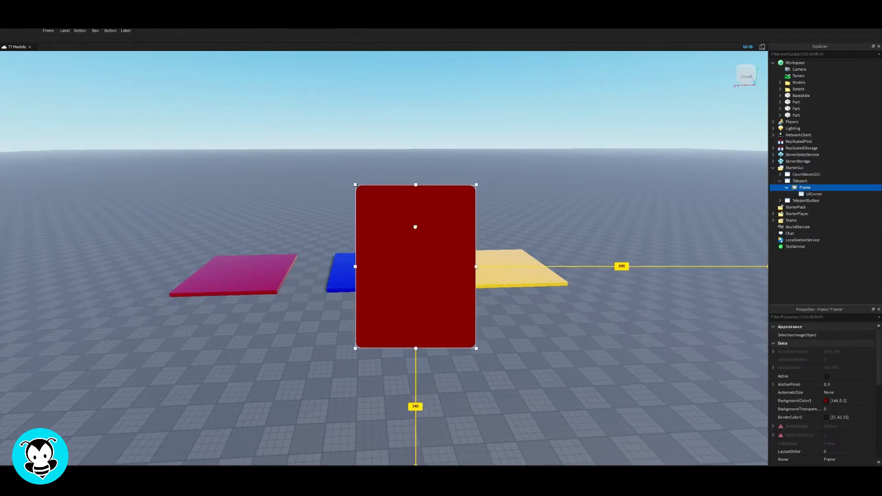
click(826, 194)
click(799, 233)
key(ctrl+z)
Add a TextLabel to the frame and place it centred just above the frame's upper edge
click(815, 188)
click(799, 219)
drag(363, 195, 385, 177)
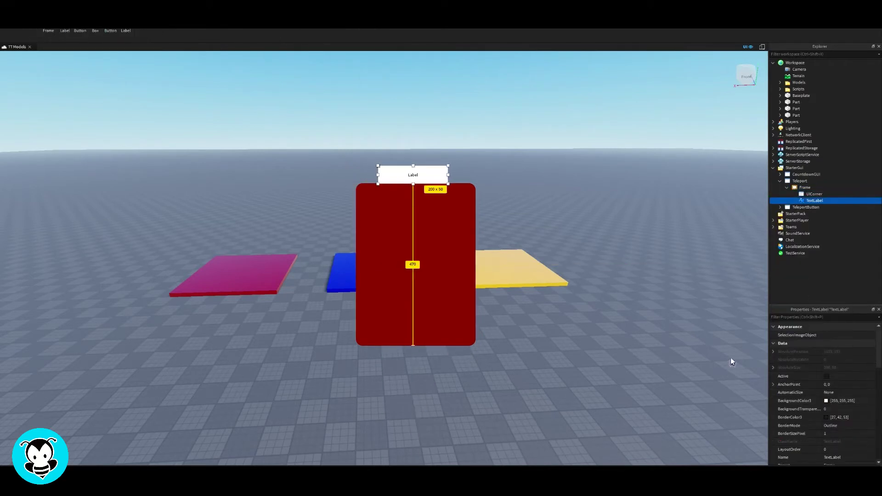
Set the label's text to "Teleport" and its background transparency to 1
scroll(846, 396, down, 3)
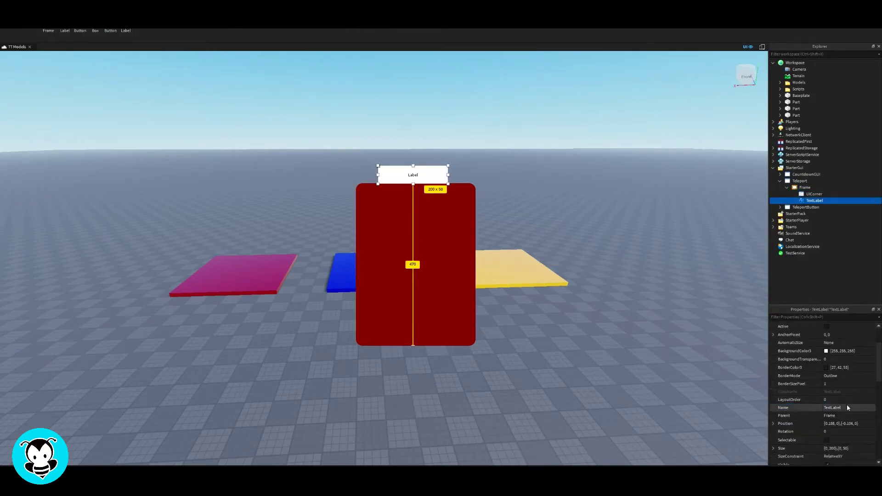
scroll(847, 408, down, 10)
click(841, 362)
text(Teleport)
drag(879, 404, 878, 354)
click(849, 358)
text(1)
key(Return)
Enlarge the Properties pane and turn on TextScaled for the label
scroll(868, 386, down, 3)
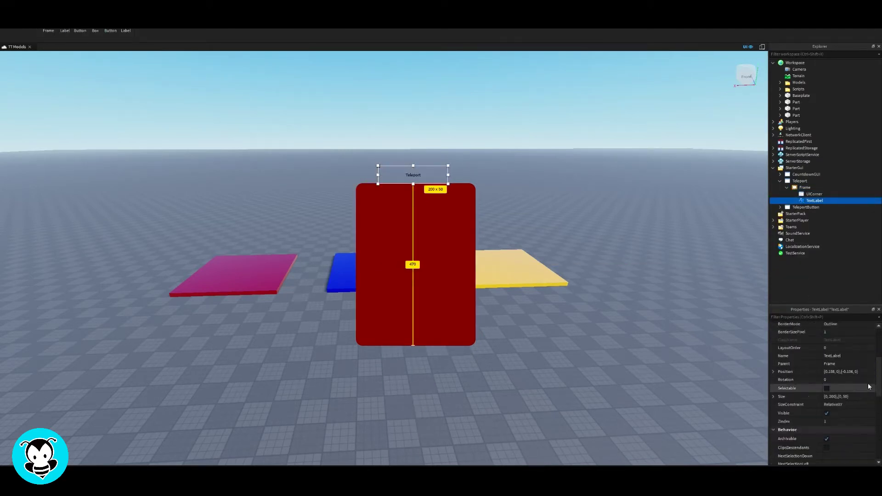
scroll(867, 388, up, 2)
scroll(833, 433, down, 10)
drag(822, 305, 822, 260)
drag(768, 298, 734, 297)
click(809, 371)
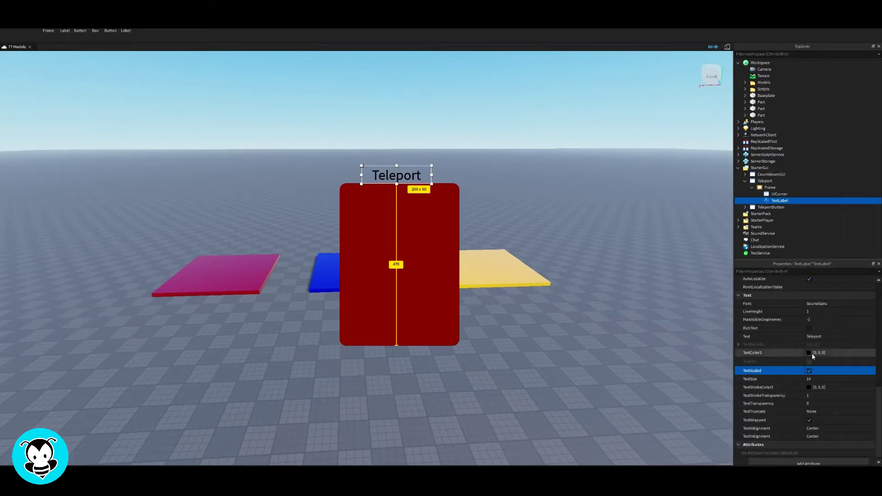
Try another font on the label and set its text colour to white (255, 255, 255)
click(845, 303)
click(838, 350)
click(809, 352)
key(Escape)
click(808, 387)
click(809, 353)
click(425, 225)
click(487, 302)
Try several fonts on the label and settle on GothamBold
click(839, 303)
click(841, 349)
click(842, 304)
click(840, 330)
click(850, 303)
click(847, 342)
click(854, 304)
click(845, 333)
click(840, 303)
click(834, 316)
scroll(822, 369, up, 2)
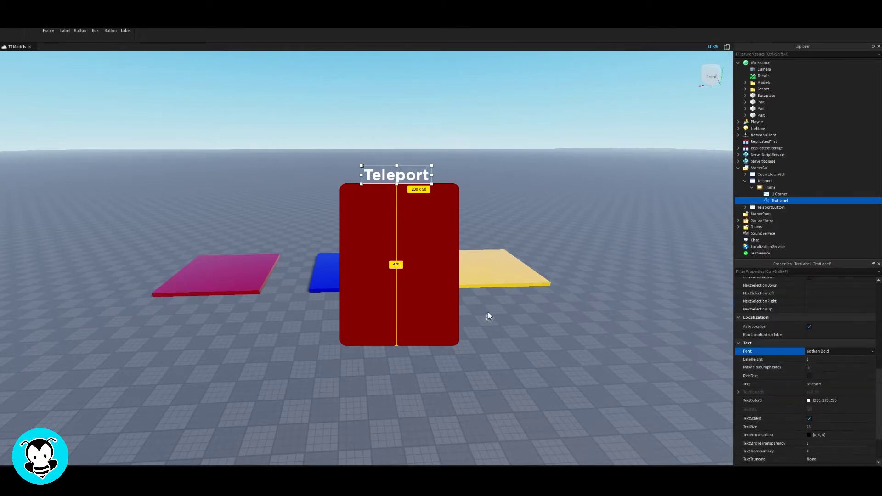
Shift the frame slightly to the left and change the label's text to "TELEPORT"
click(763, 181)
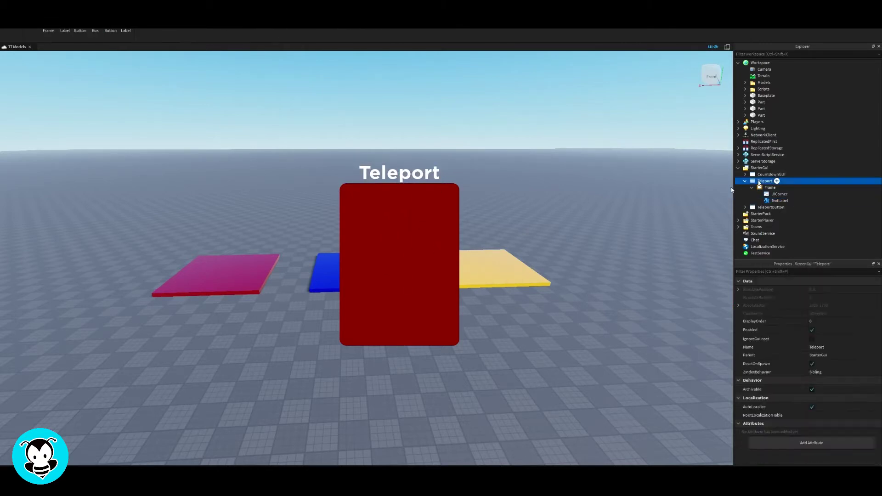
drag(413, 220, 388, 225)
click(778, 200)
scroll(822, 331, down, 10)
click(822, 331)
text(TELEPORT)
key(Return)
Enlarge the title label slightly and centre it above the frame
click(473, 197)
click(386, 178)
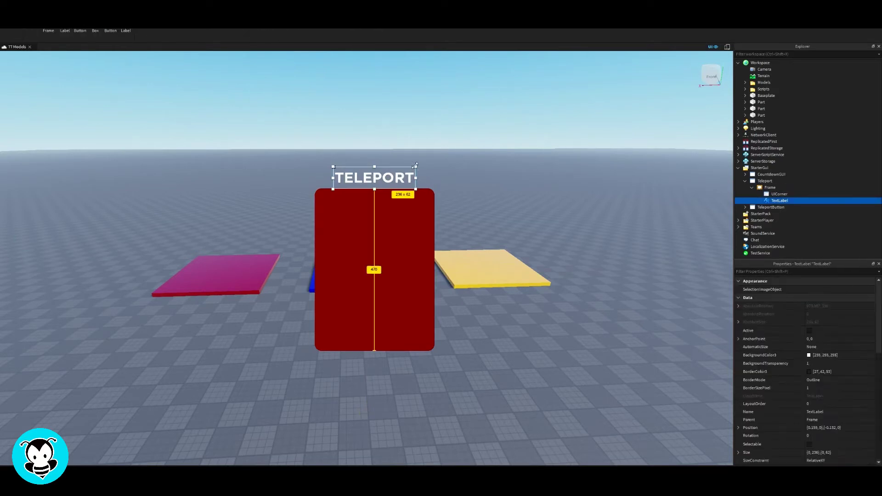
drag(416, 166, 424, 164)
click(258, 132)
mouse_move(381, 177)
mouse_down()
mouse_move(412, 169)
mouse_move(382, 178)
mouse_up()
Change the title label's text to "YEET"
click(375, 178)
scroll(848, 388, down, 10)
click(827, 331)
text(YEET)
key(Return)
click(455, 188)
Add a TextButton centred near the top of the frame and move the whole frame to the viewport's right side
click(769, 188)
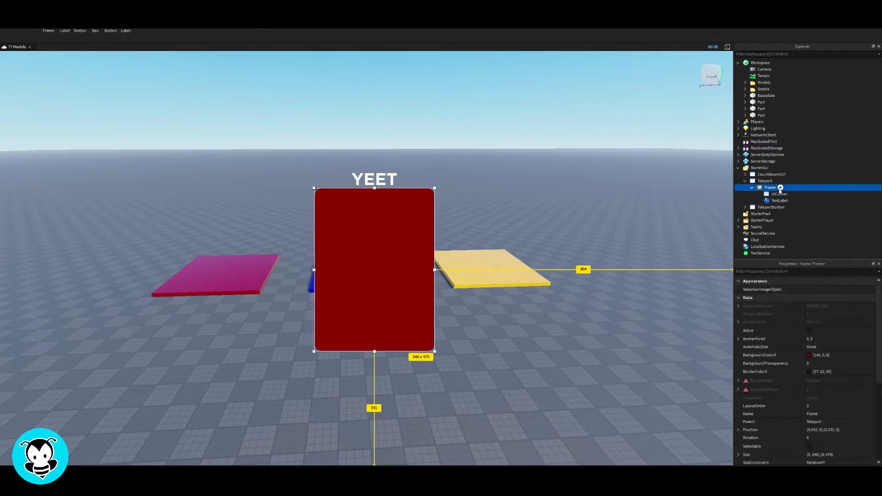
click(780, 188)
click(773, 226)
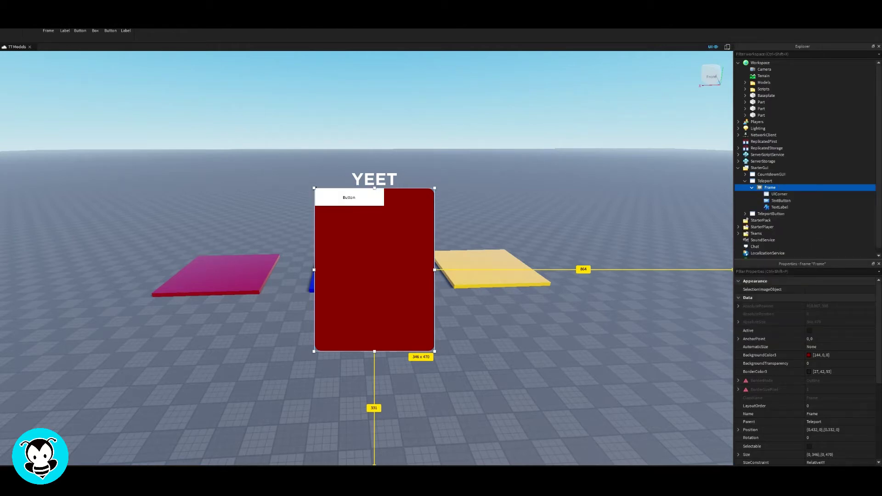
drag(349, 197, 375, 217)
drag(373, 270, 649, 292)
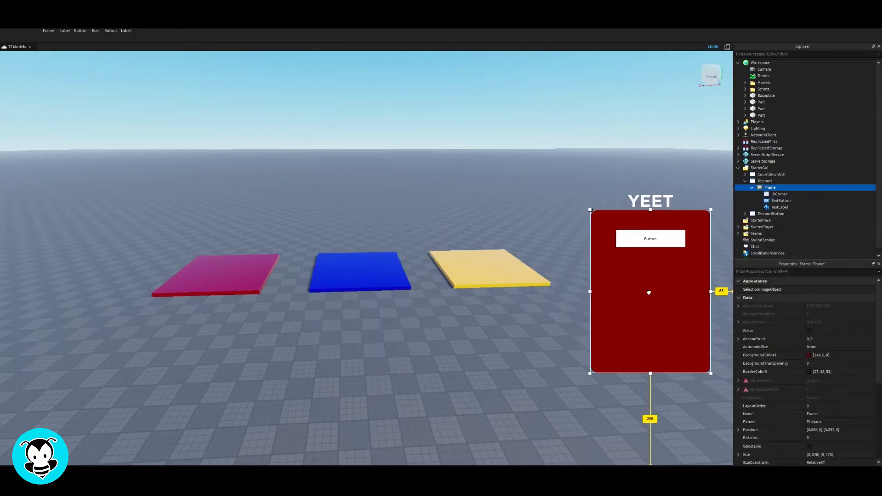
scroll(825, 319, down, 5)
Set the button's text to "RED" and its font to GothamBold
click(781, 201)
scroll(818, 330, down, 7)
click(817, 331)
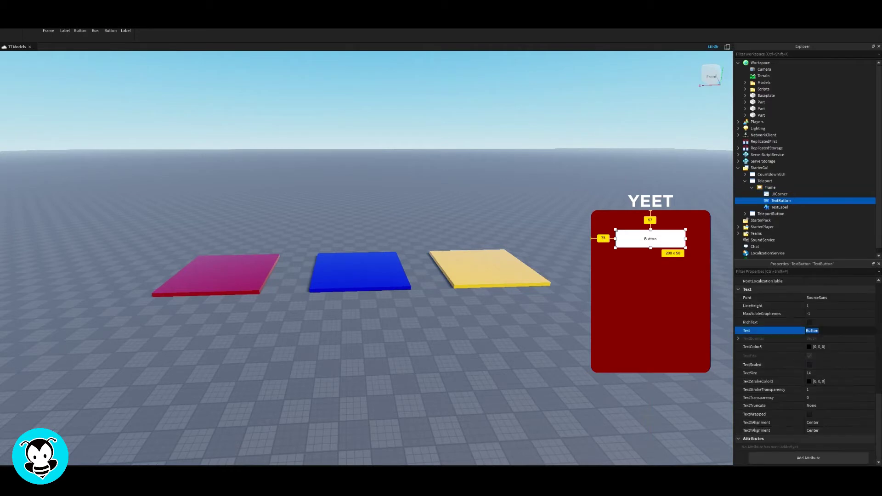
click(823, 298)
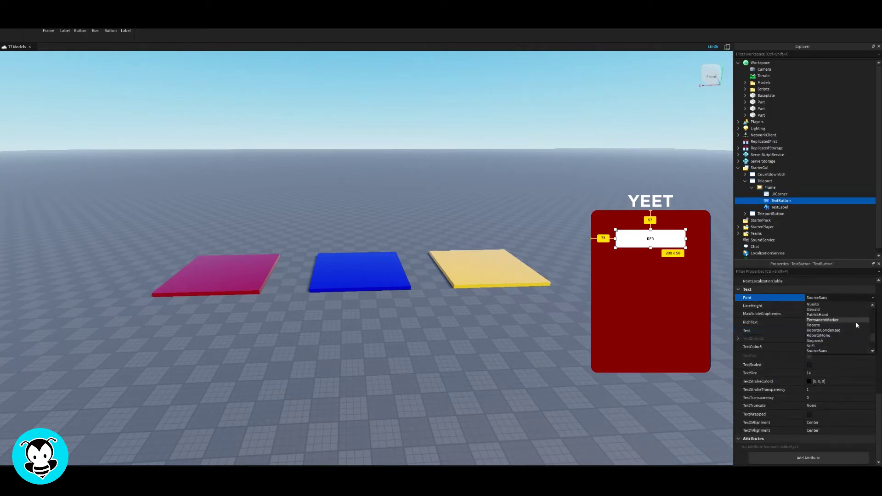
click(853, 298)
scroll(838, 336, up, 2)
click(818, 315)
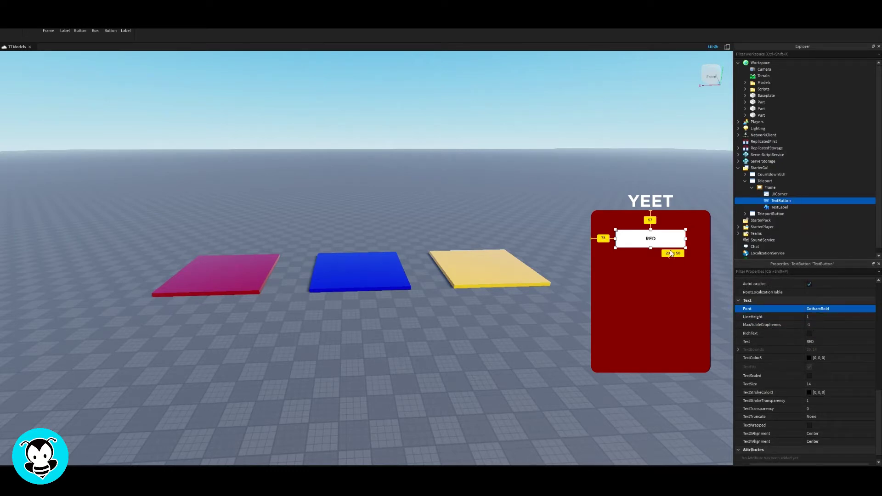
Nudge the RED button into place and add a UICorner to it with a corner radius of 0, 20
drag(671, 254, 664, 242)
click(795, 201)
text(ui)
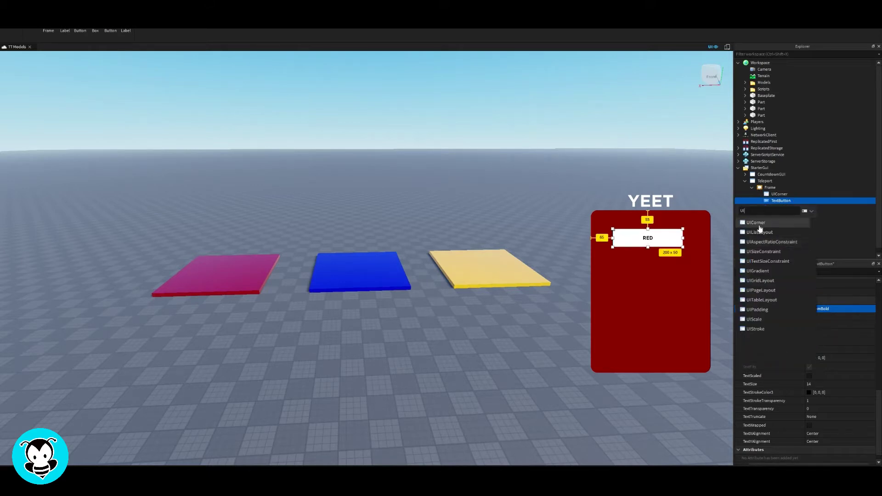
click(758, 227)
click(829, 292)
text(0, 20)
key(Return)
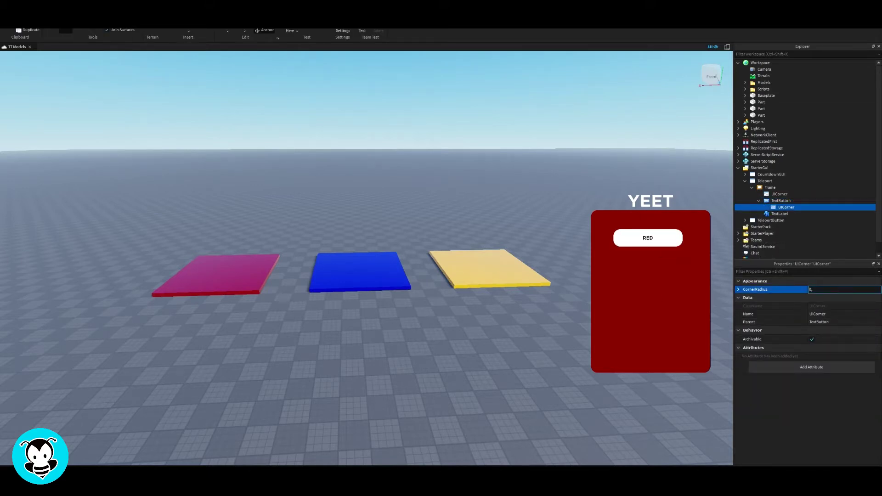
Set the RED button's background transparency to 0.5
click(781, 200)
scroll(844, 349, down, 1)
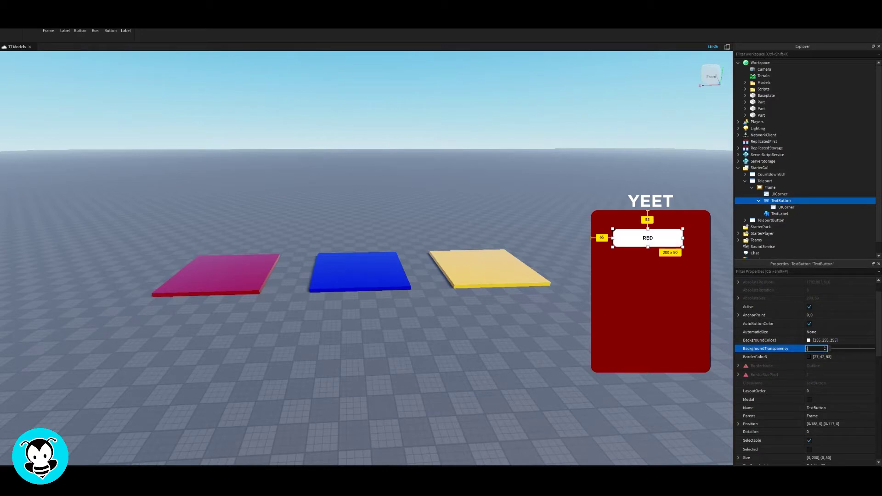
text(.5)
key(Return)
Set the RED button's background colour to a very dark red (29, 0, 0)
click(809, 340)
click(367, 186)
drag(522, 201, 521, 238)
click(525, 168)
click(809, 340)
click(358, 211)
click(481, 298)
Turn on TextScaled for the RED button and move the button down to the lower part of the frame
scroll(811, 385, down, 9)
click(809, 420)
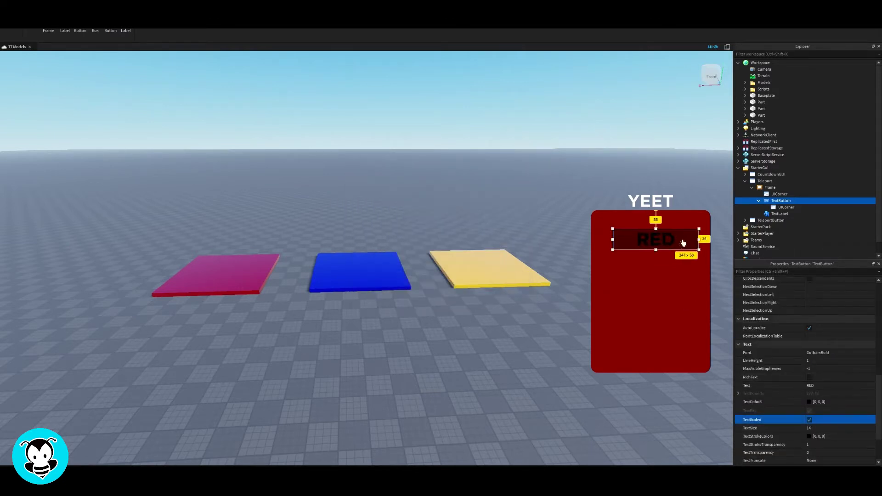
drag(684, 238, 678, 312)
Set the RED button's text colour to white
click(808, 402)
click(427, 228)
click(482, 298)
click(556, 313)
Duplicate the RED button twice and stack the three buttons evenly down the frame
click(783, 200)
key(ctrl+d)
key(ctrl+d)
drag(671, 277, 670, 270)
drag(674, 245, 673, 241)
drag(673, 279, 674, 277)
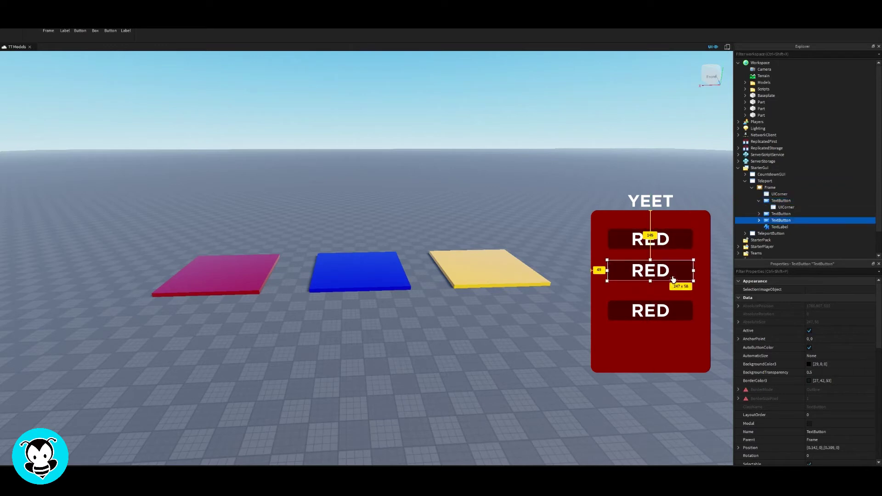
drag(680, 314, 678, 301)
click(677, 276)
click(677, 241)
click(678, 275)
click(571, 306)
click(678, 310)
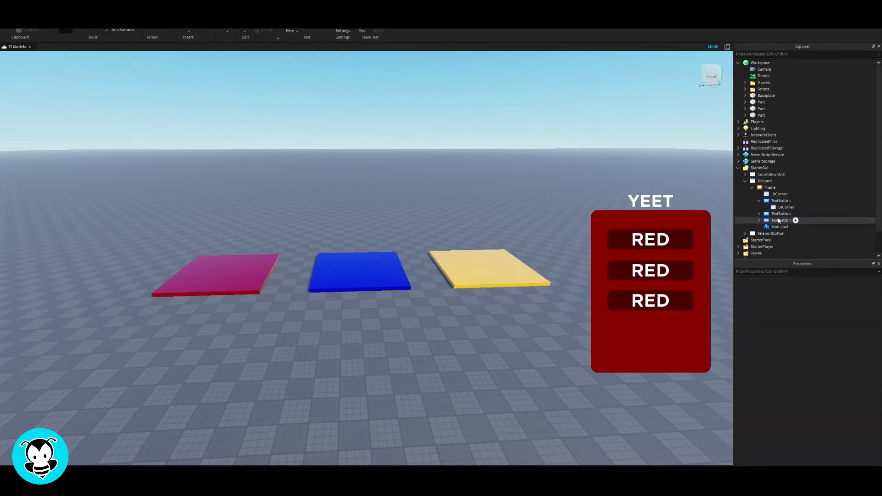
Shorten the frame from its lower edge and move the three buttons closer together inside it
click(649, 362)
drag(650, 372, 650, 320)
click(653, 236)
drag(659, 281, 652, 294)
drag(675, 256, 677, 265)
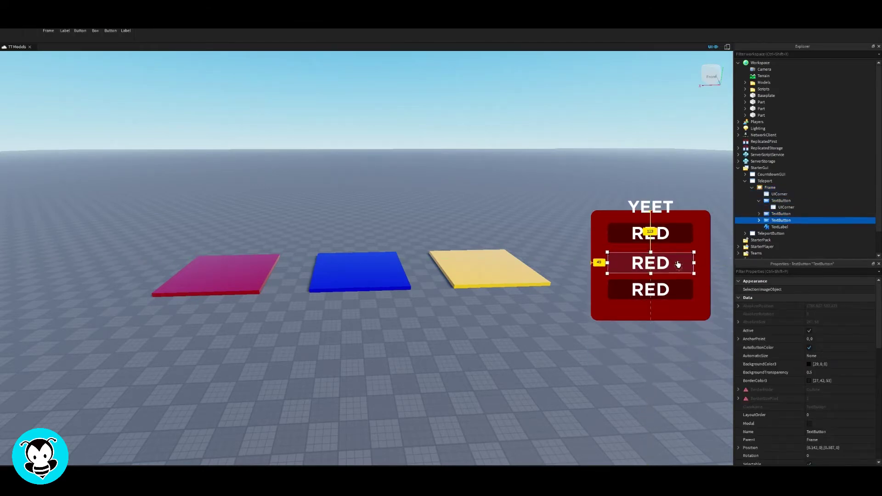
Move the YEET title up so it sits above the frame, and space the three buttons slightly lower inside it
click(772, 227)
drag(657, 208, 657, 201)
drag(664, 264, 664, 262)
drag(675, 294, 674, 298)
drag(672, 263, 673, 267)
drag(668, 236, 669, 239)
click(699, 372)
Set the middle button's text to BLUE and the lowest button's text to YELLOW
click(759, 201)
click(783, 214)
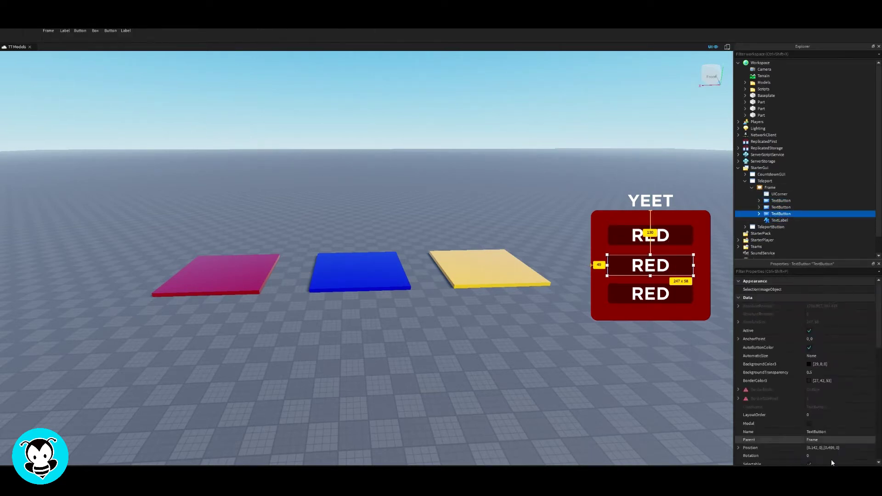
scroll(830, 459, down, 10)
click(833, 361)
text(BLUE)
key(Return)
click(803, 208)
click(831, 361)
text(YELLOW)
key(Return)
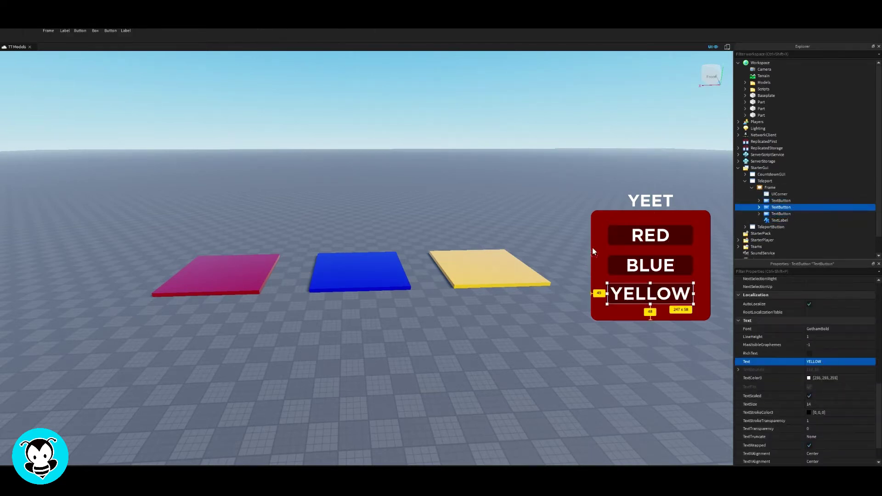
click(584, 248)
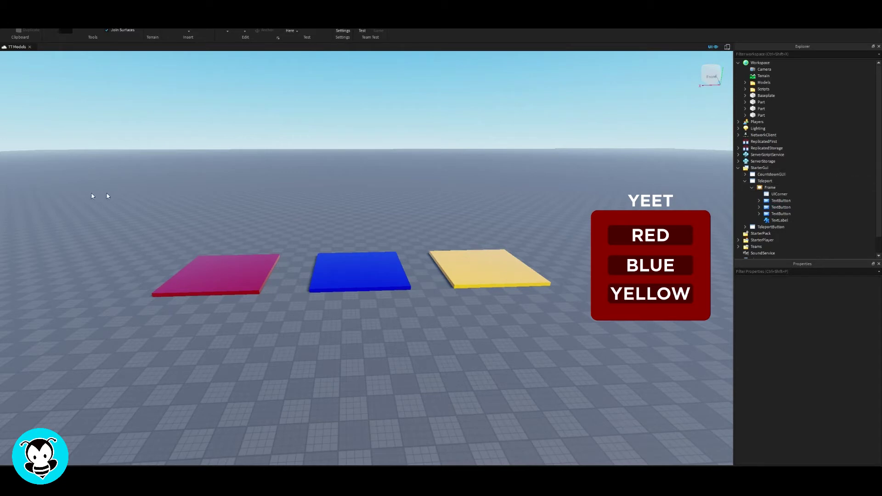
Disable the Teleport ScreenGui so the menu is hidden from the viewport
click(745, 181)
click(765, 181)
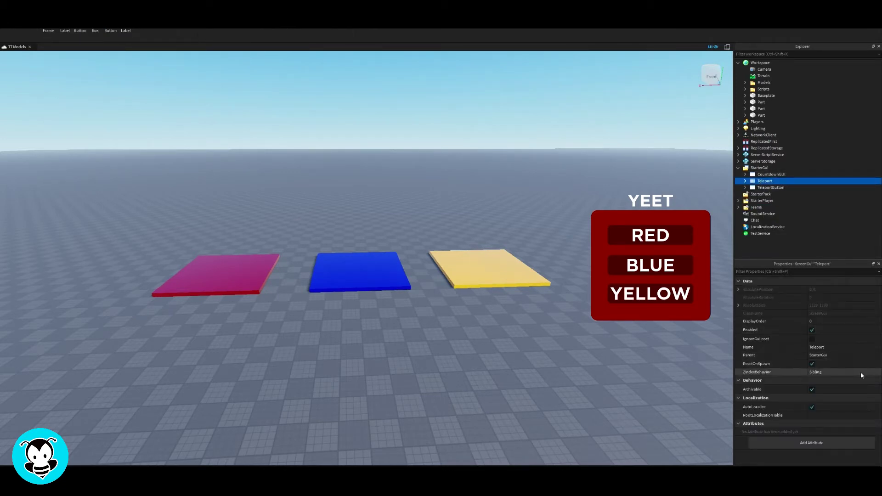
click(812, 330)
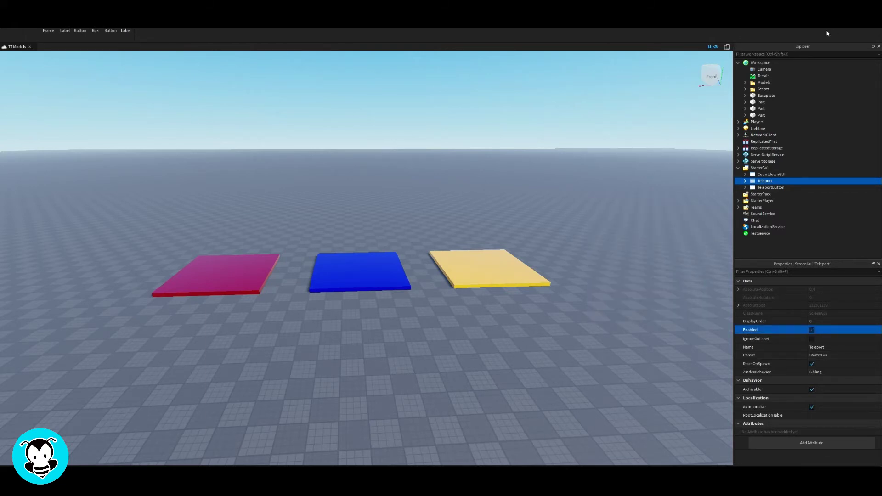
Add a folder to Workspace and rename it TeleportPosition
click(776, 63)
text(fol)
key(Return)
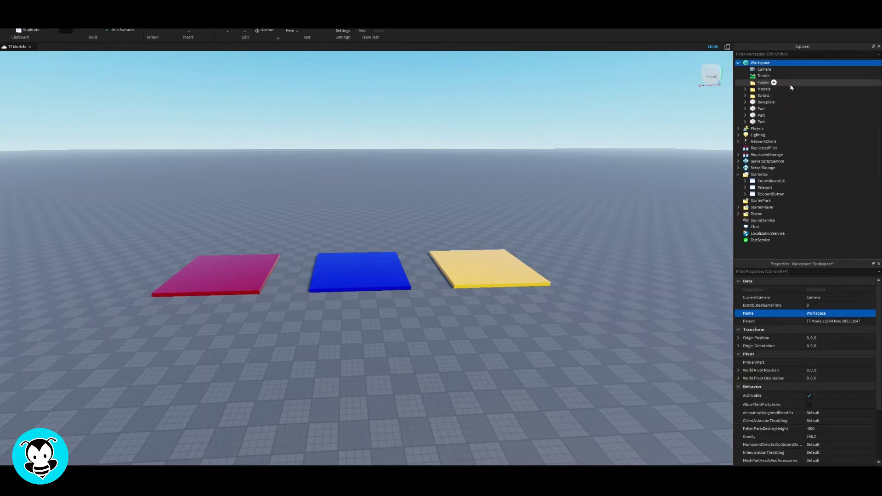
click(771, 84)
right_click(771, 84)
click(791, 122)
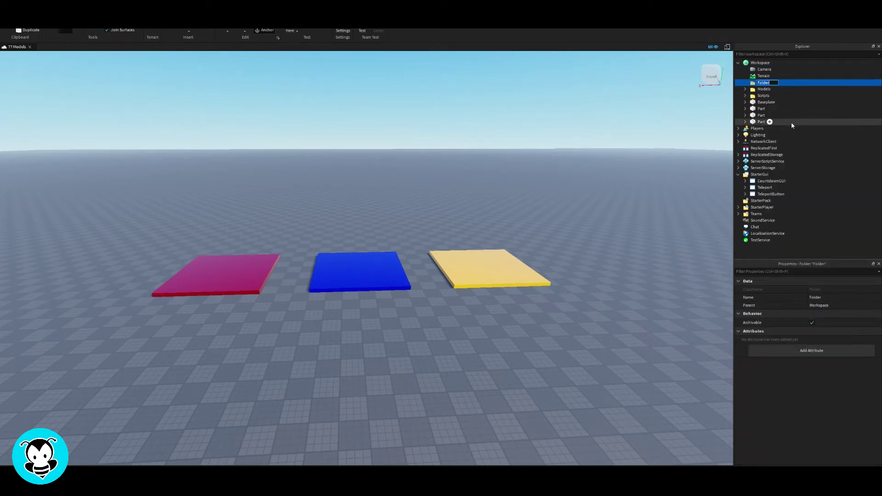
text(TeleportPosition)
key(Return)
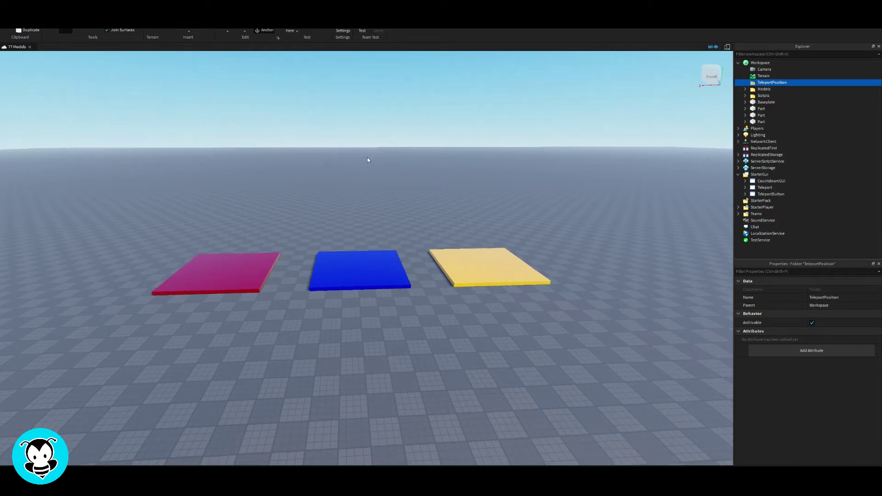
Insert a small block part, place it on the red pad and raise it above the pad's surface
key(w)
right_drag(368, 157, 368, 157)
key(a)
right_drag(244, 153, 244, 153)
key(s)
click(244, 154)
click(190, 25)
drag(364, 253, 327, 268)
key(ctrl+3)
key(ctrl+2)
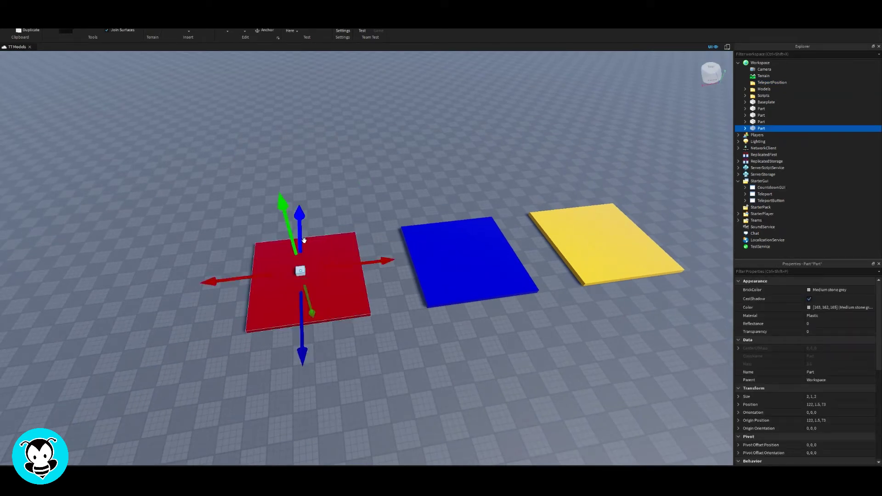
drag(304, 240, 311, 209)
Anchor the new block part above the red pad and turn off its CanCollide property
scroll(850, 363, down, 8)
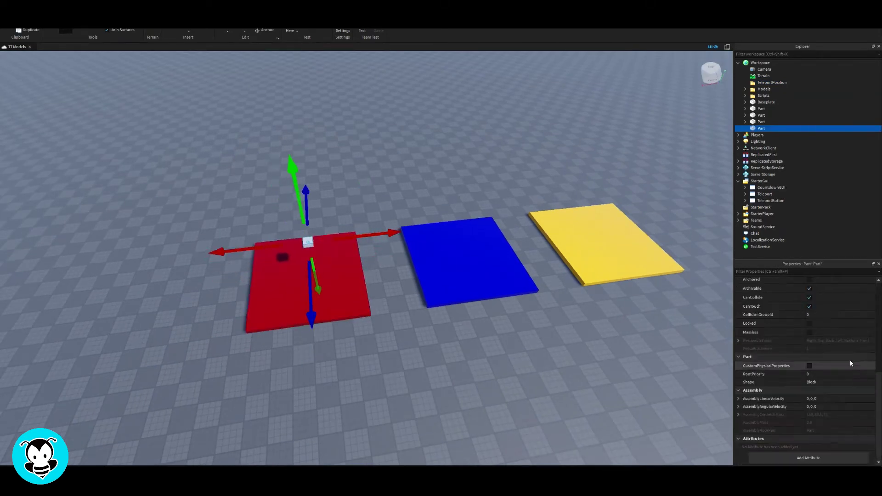
scroll(850, 363, up, 3)
click(809, 342)
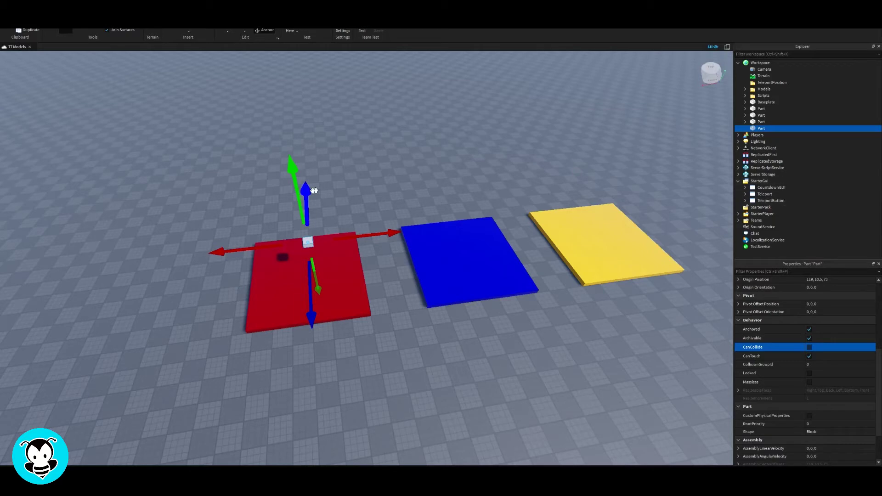
Enable the Teleport ScreenGui and rename its three text buttons Red, Yellow and Blue to match their captions
click(745, 194)
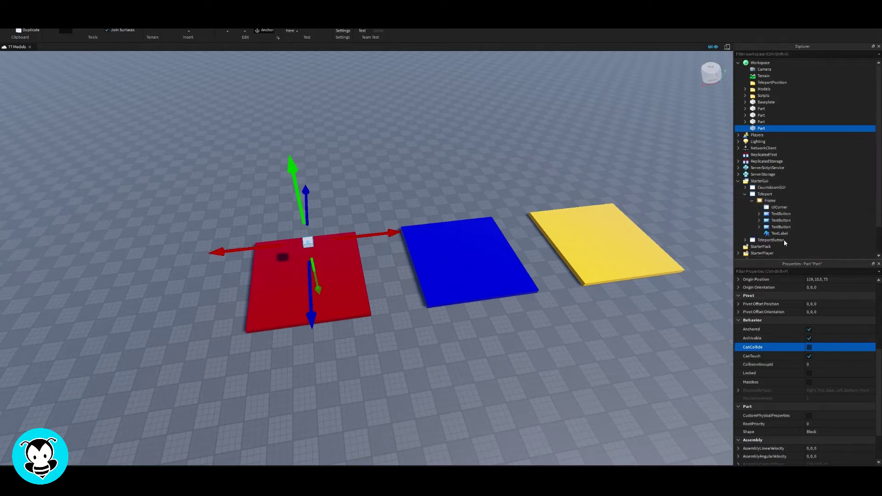
click(765, 194)
click(811, 330)
click(776, 214)
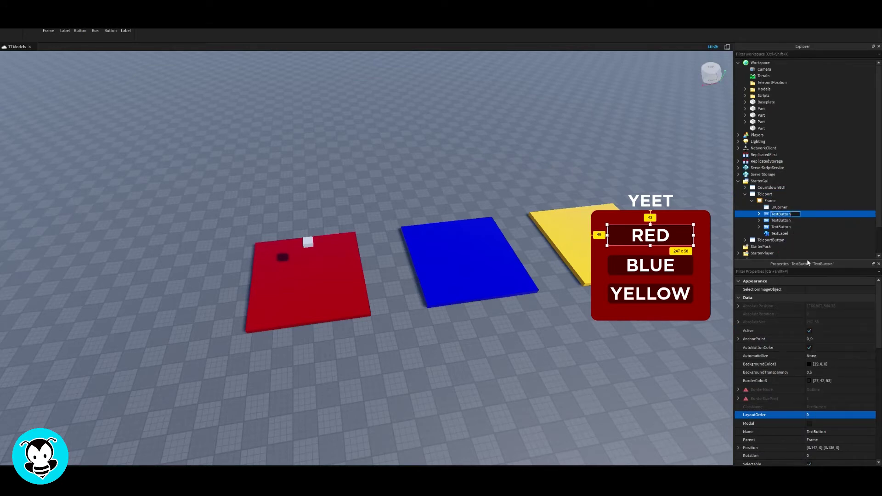
click(781, 220)
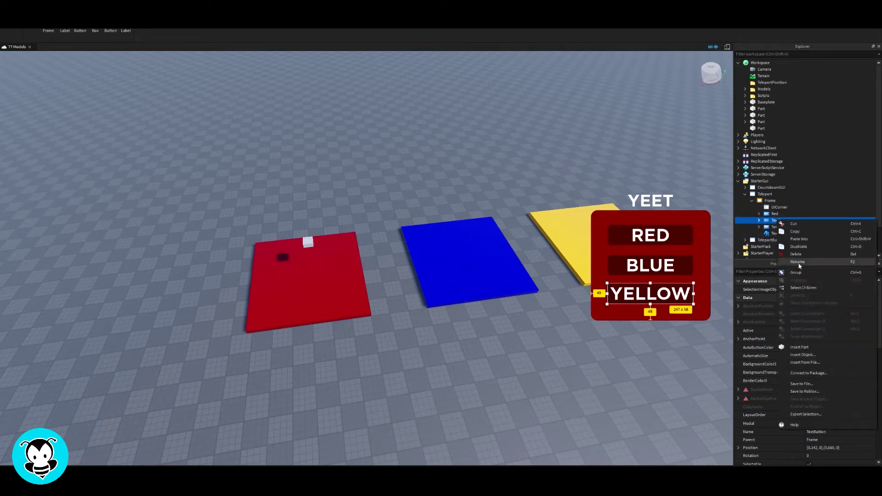
key(F2)
text(Yellow)
right_click(781, 228)
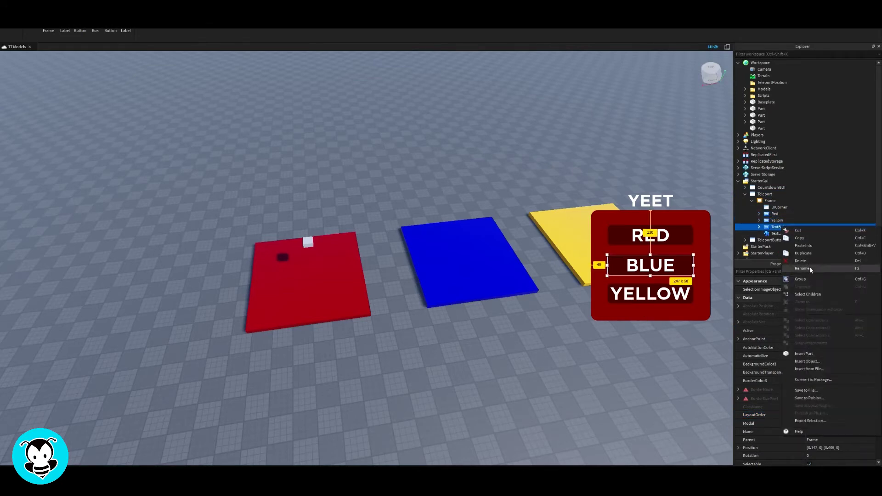
click(809, 267)
text(Blue)
key(Return)
click(662, 225)
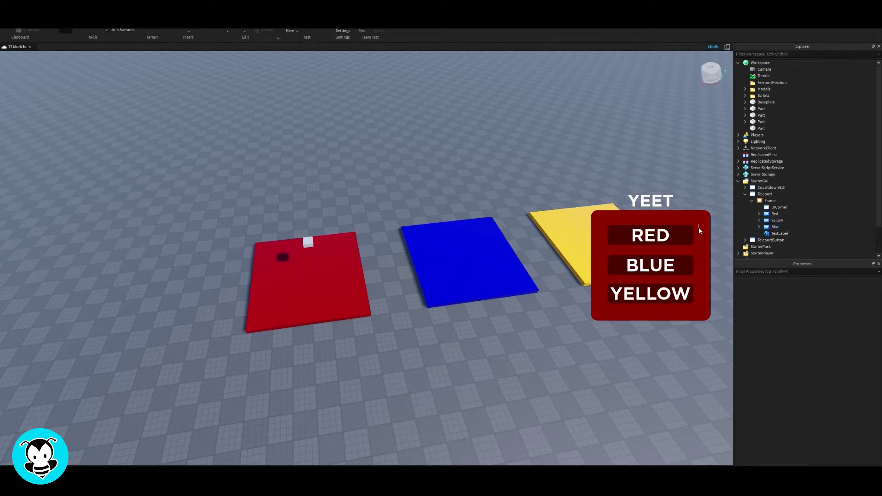
Move the whole menu frame, with its title and buttons, slightly higher on the screen
click(776, 194)
click(662, 245)
right_drag(555, 90, 553, 92)
click(776, 194)
click(777, 200)
mouse_move(679, 222)
mouse_down()
mouse_move(665, 206)
mouse_move(681, 207)
mouse_up()
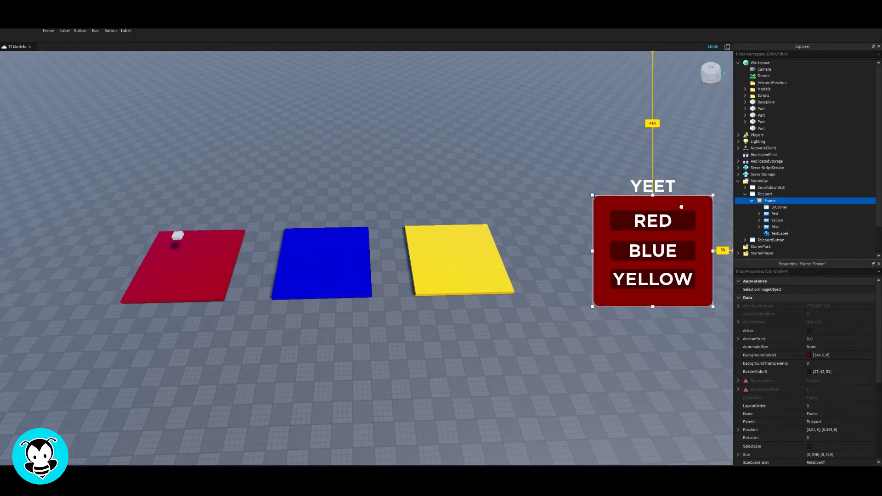
Disable the Teleport ScreenGui again to clear the view of the pads
click(402, 139)
key(a)
right_drag(401, 140, 401, 140)
key(w)
key(s)
click(763, 194)
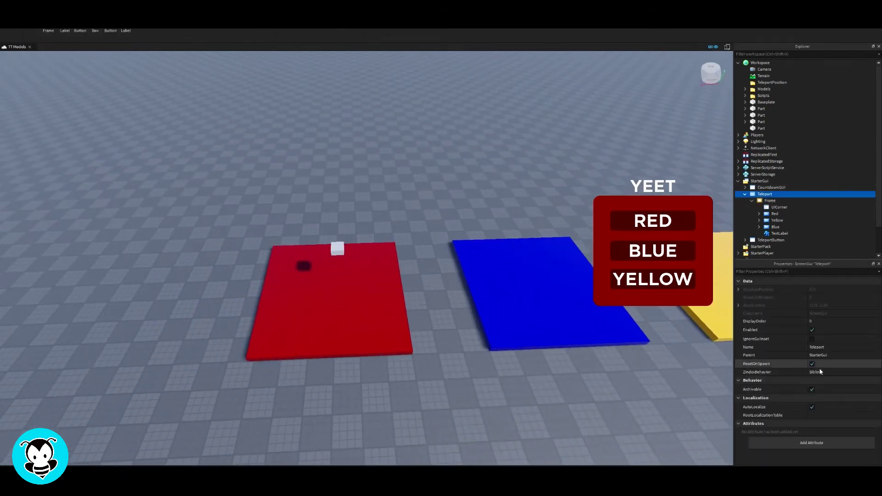
click(811, 330)
Raise the small block higher above the red pad, to position 121, 13.5, 73
key(w)
key(d)
drag(307, 255, 305, 302)
drag(298, 240, 278, 168)
right_drag(429, 151, 417, 150)
key(s)
key(w)
Set the block's transparency to 1 and rename the part Red
click(848, 333)
text(1)
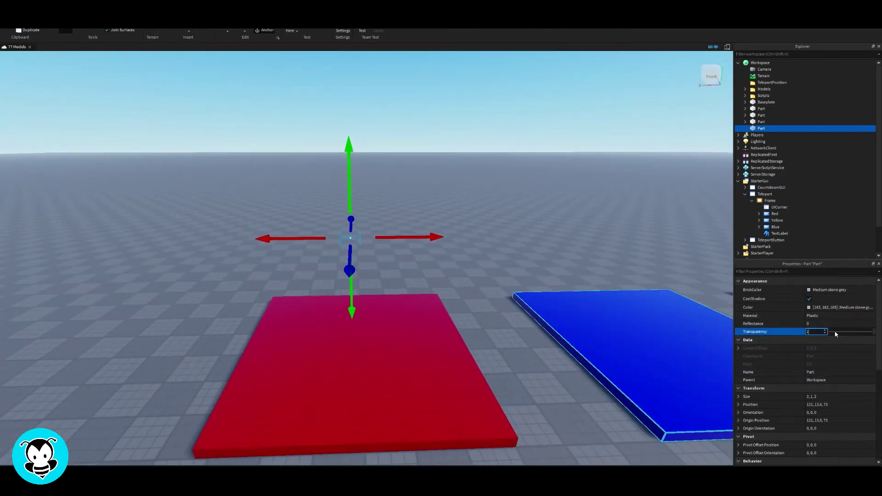
key(Return)
right_click(761, 128)
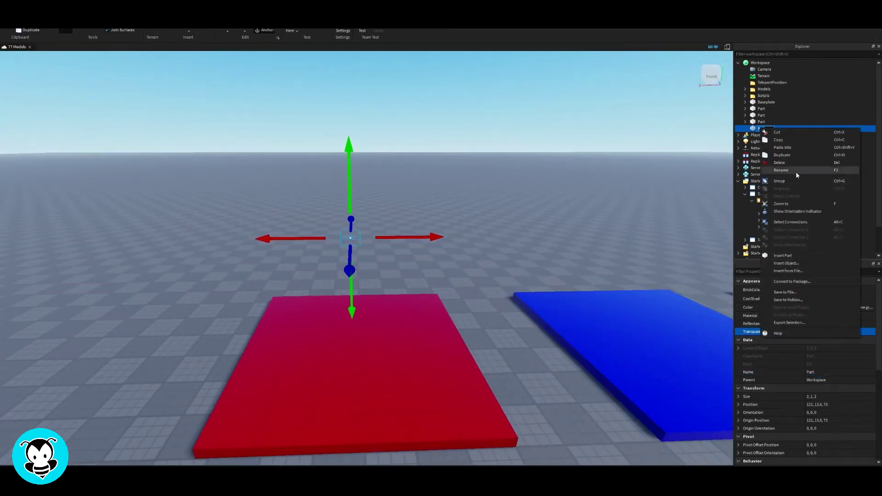
click(793, 171)
text(Red)
key(Return)
Duplicate the Red part twice, placing one copy above the blue pad and the other above the yellow pad
key(ctrl+d)
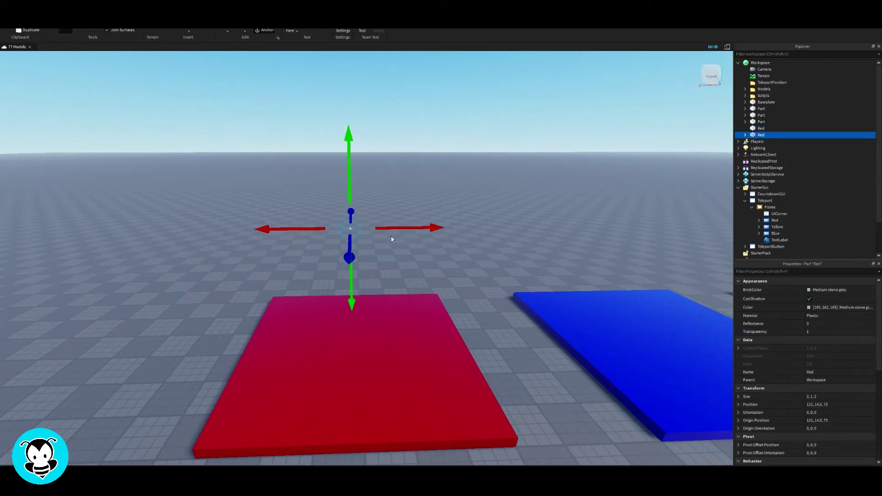
key(d)
drag(391, 236, 405, 233)
right_drag(411, 191, 411, 191)
key(s)
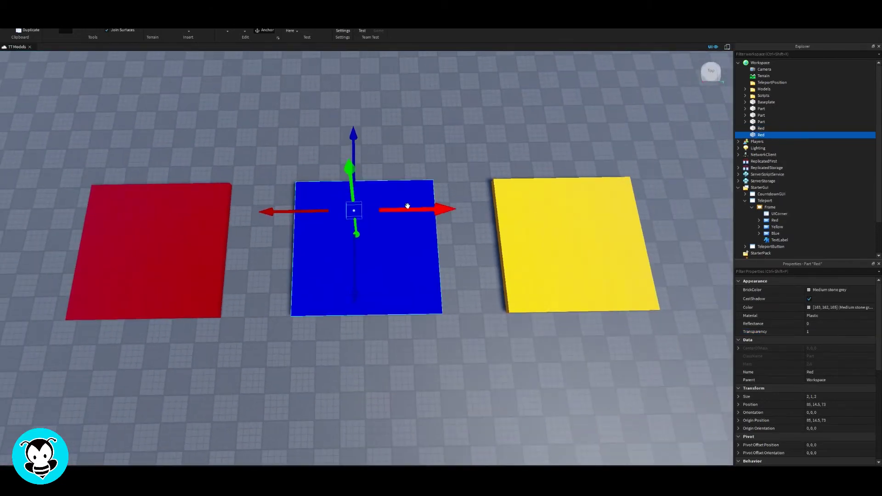
key(ctrl+d)
key(d)
drag(407, 206, 447, 210)
Rename the invisible part above the blue pad Blue
key(a)
key(w)
right_drag(366, 185, 384, 192)
key(s)
click(385, 192)
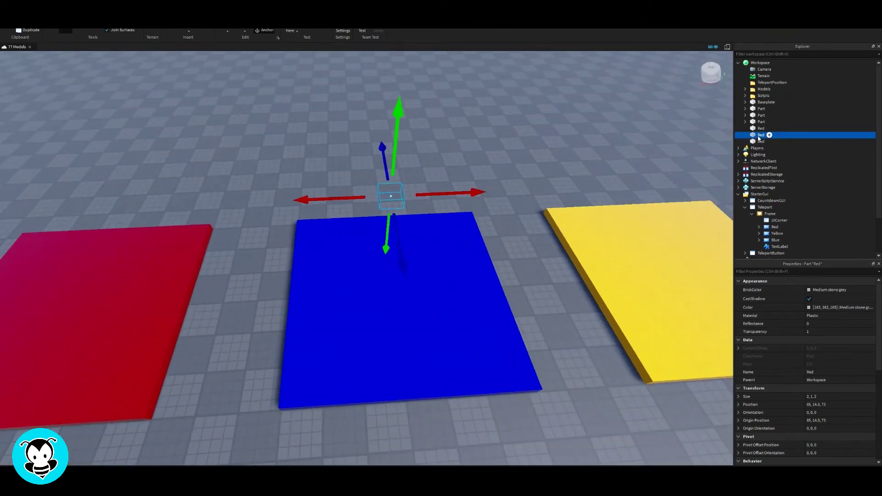
right_click(759, 135)
click(781, 179)
text(Blue)
key(Return)
scroll(606, 142, down, 5)
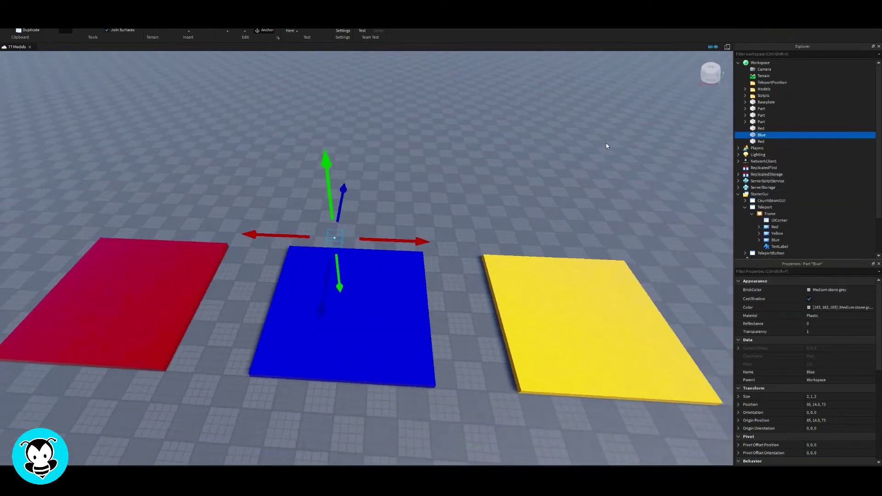
Rename the invisible part above the yellow pad Yellow
click(761, 141)
right_click(758, 140)
click(787, 181)
text(Yellow)
key(Return)
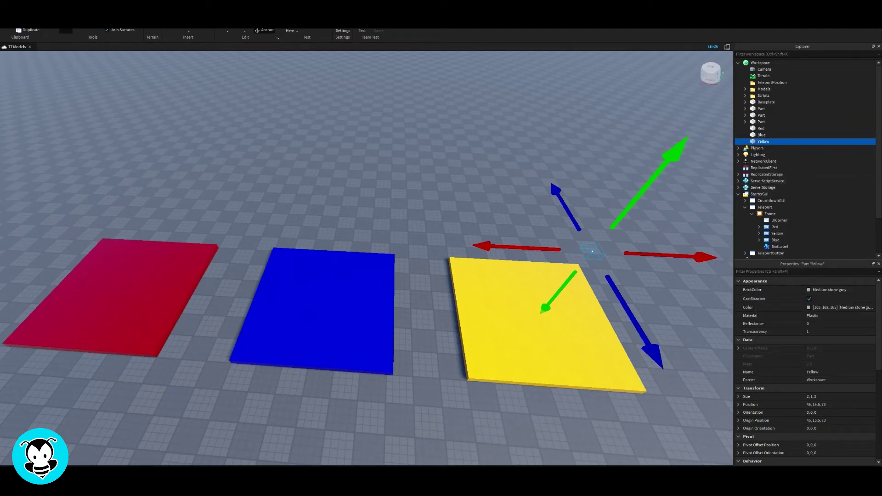
Move the Red, Blue and Yellow parts into the TeleportPosition folder
click(761, 128)
shift+click(762, 141)
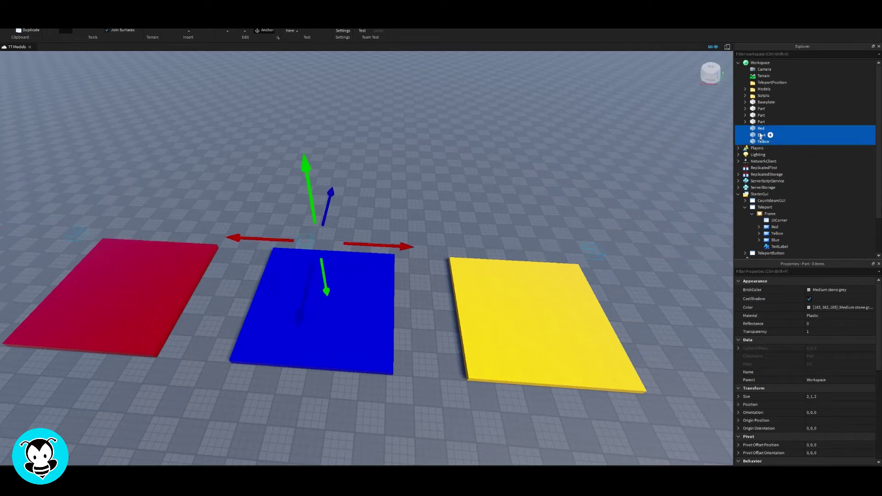
drag(769, 129, 776, 84)
click(435, 118)
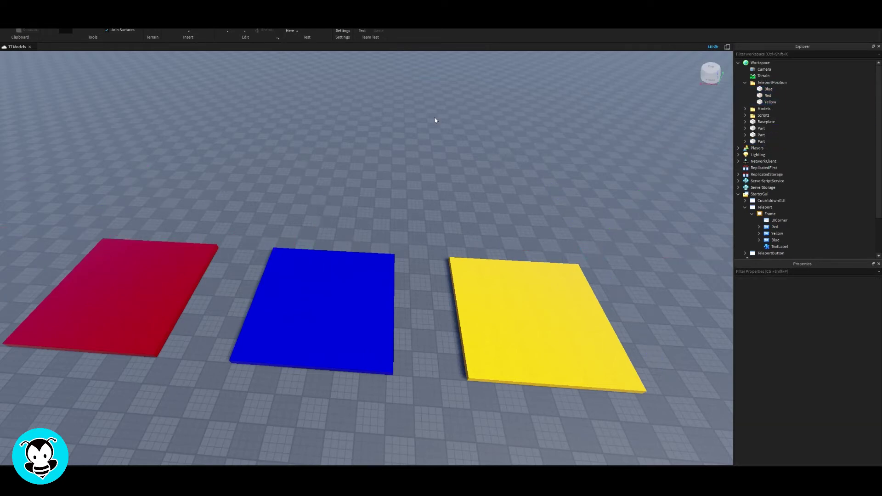
Check where the Blue, Red and Yellow parts in the TeleportPosition folder sit relative to the coloured pads
right_drag(434, 118, 435, 118)
click(768, 83)
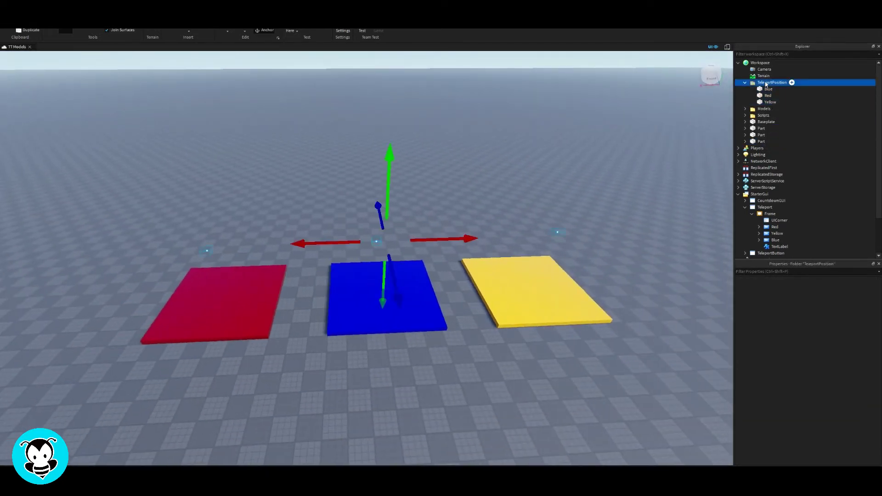
click(577, 124)
right_drag(507, 128, 507, 129)
scroll(507, 129, down, 3)
scroll(252, 232, down, 2)
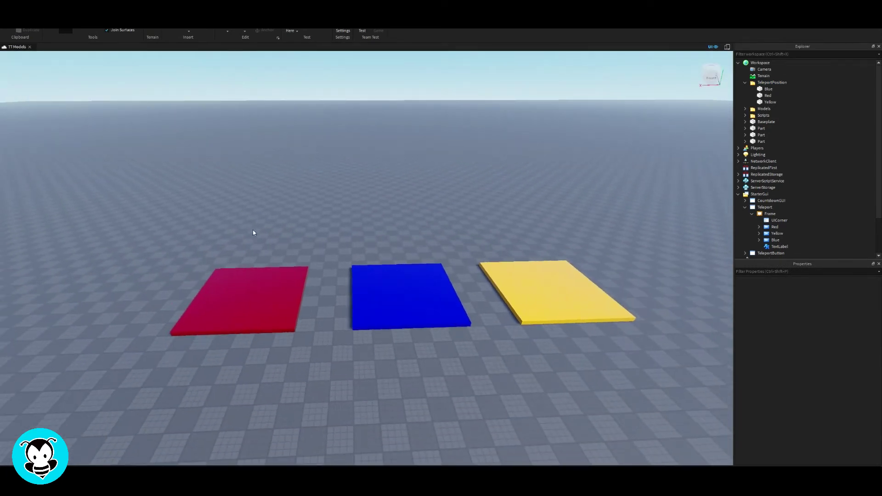
click(767, 89)
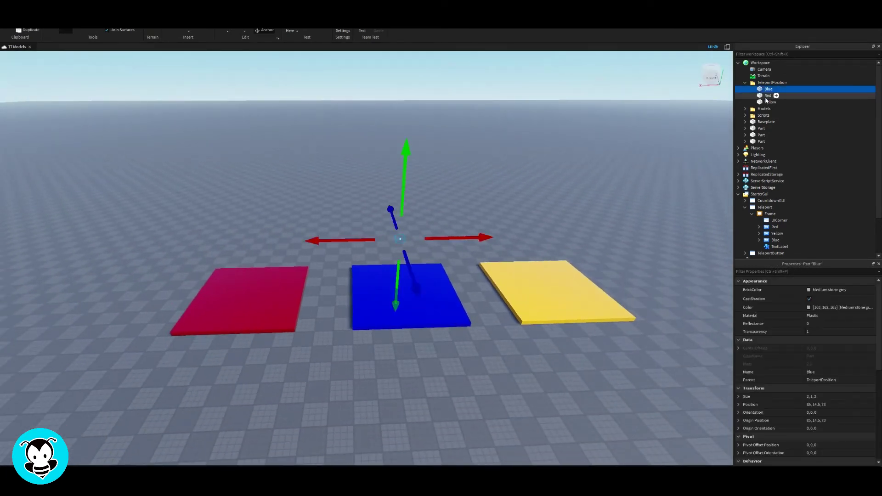
click(765, 97)
click(766, 102)
scroll(601, 125, up, 1)
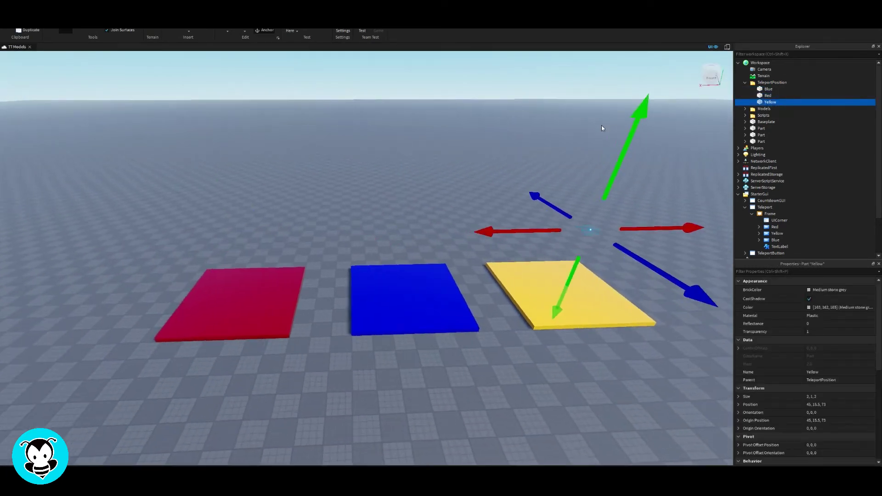
scroll(572, 139, up, 3)
right_drag(602, 125, 568, 140)
scroll(569, 139, down, 2)
click(326, 169)
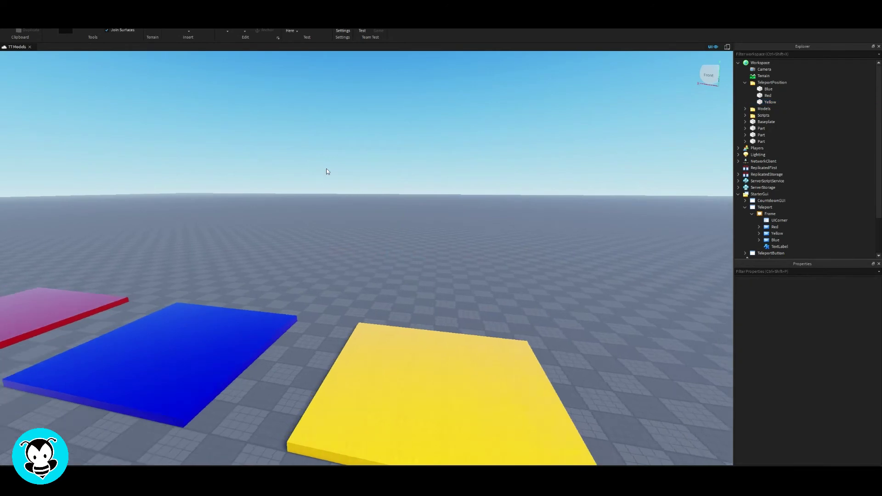
scroll(326, 168, down, 3)
right_drag(326, 168, 326, 168)
scroll(465, 150, up, 3)
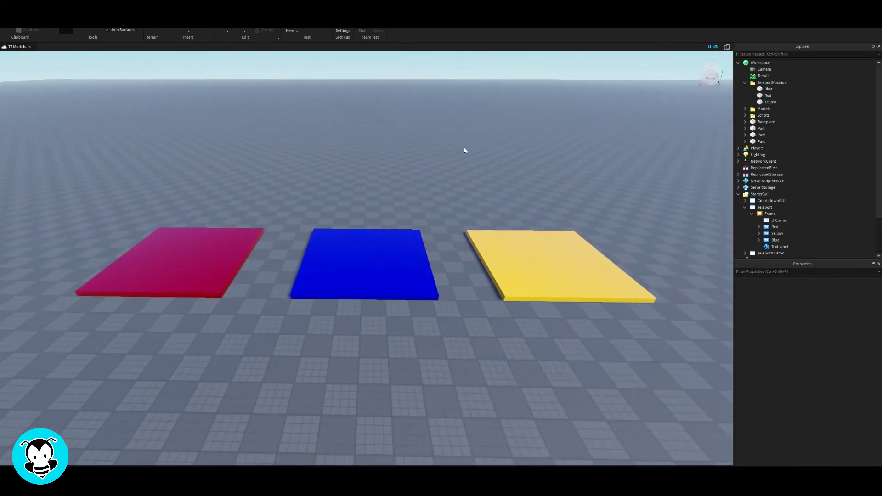
Enable the Teleport ScreenGui to show the menu again
scroll(781, 184, down, 3)
click(765, 170)
click(765, 163)
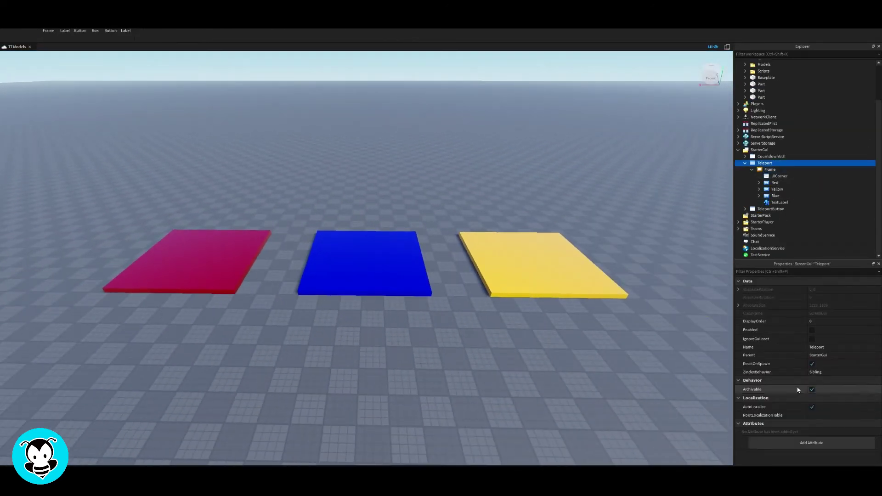
Add a RemoteEvent to ReplicatedStorage and name it Teleport
click(788, 130)
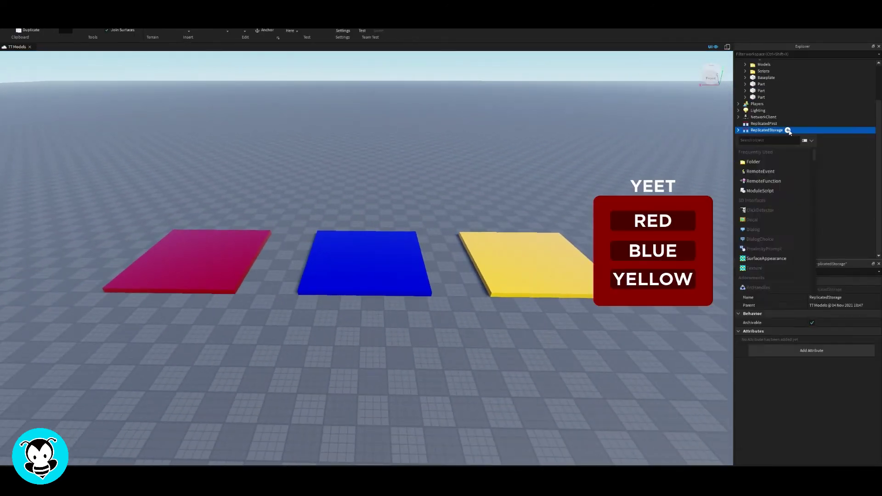
text(remot)
click(761, 152)
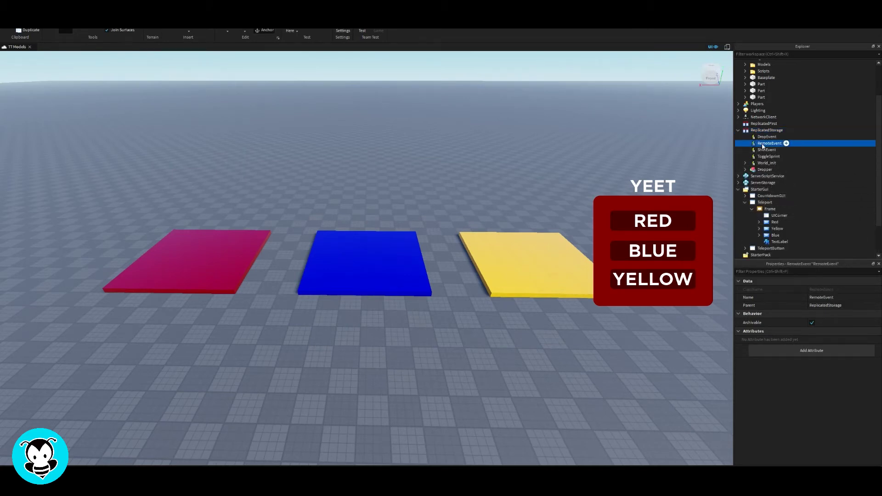
right_click(776, 143)
click(792, 187)
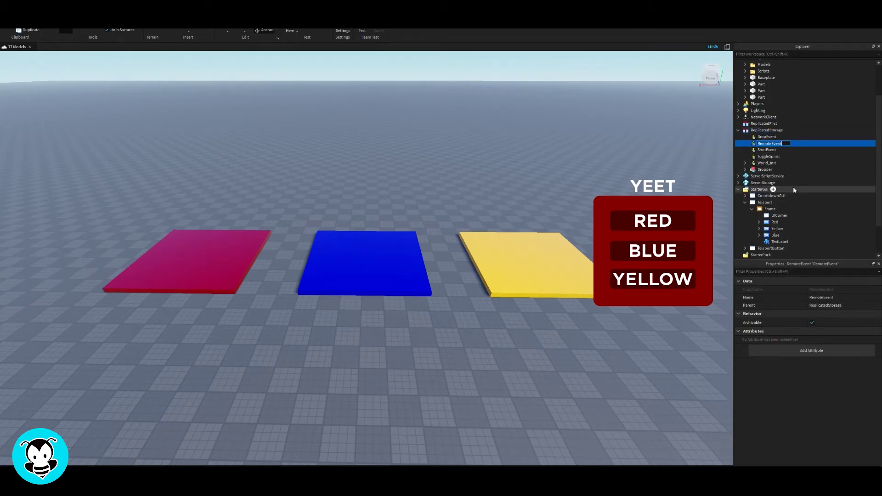
text(Teleport)
key(Return)
click(766, 150)
click(764, 144)
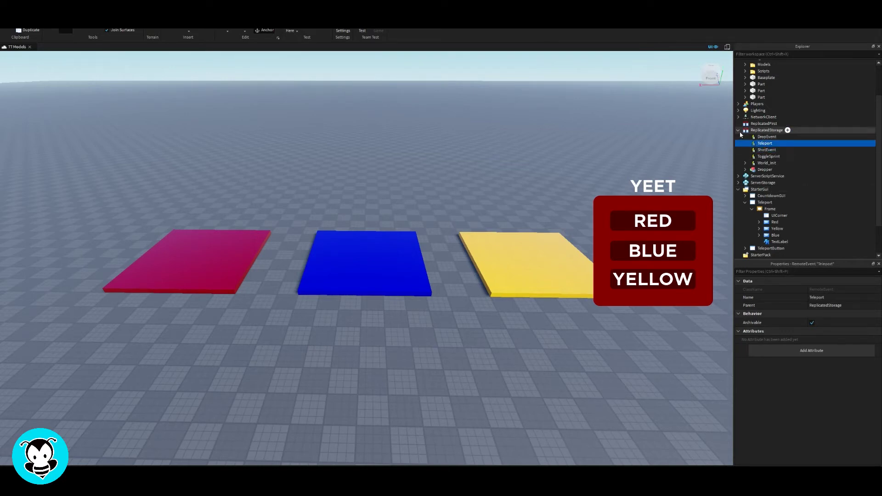
Add a LocalScript to the Frame of the Teleport ScreenGui
scroll(780, 171, down, 2)
click(779, 170)
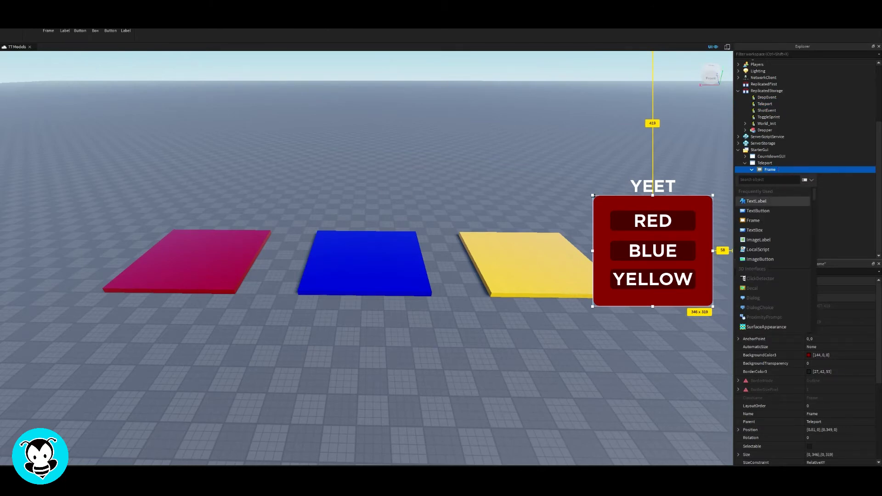
key(Escape)
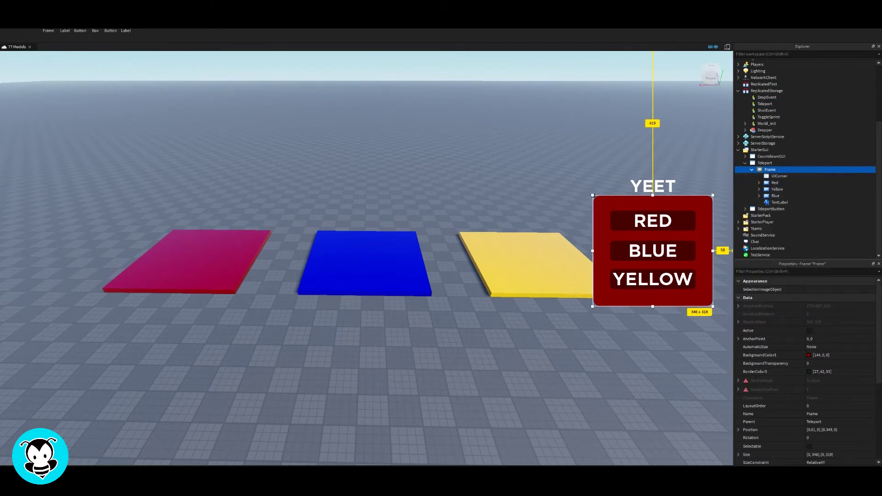
click(780, 170)
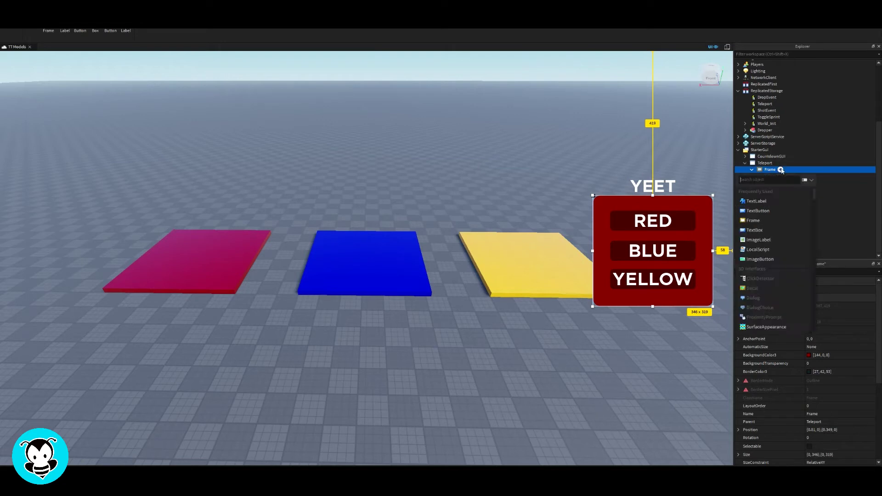
text(local)
click(764, 192)
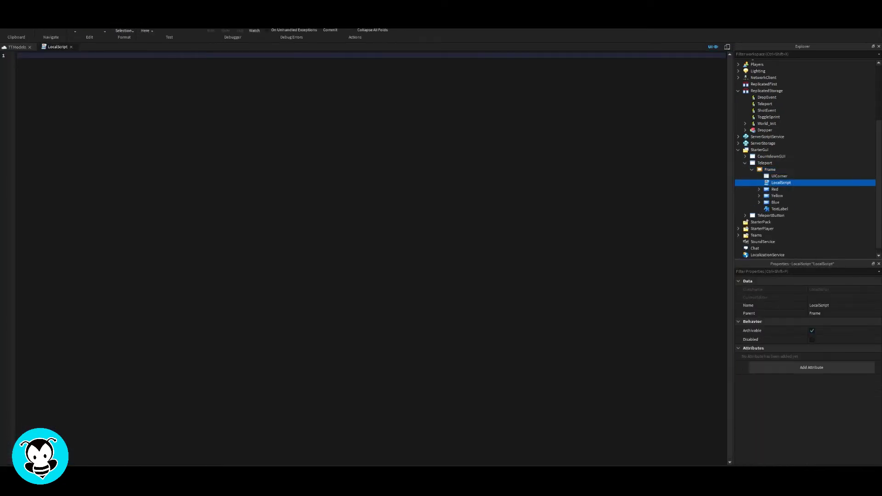
Write a for loop over script.Parent:GetChildren() with i, Button, containing an if block that checks button:IsA("TextButton")
text(for i, Button in pairs(script.Parent:GetC)
key(Tab)
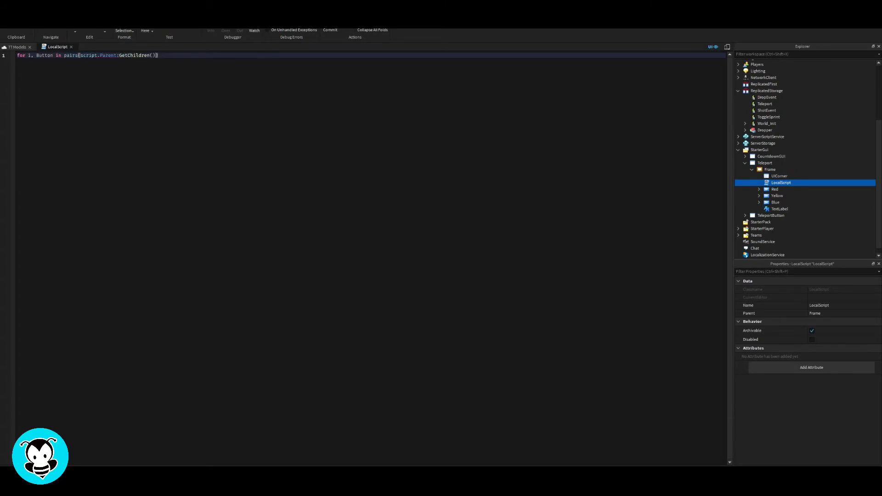
text(do)
key(Return)
text(if button:)
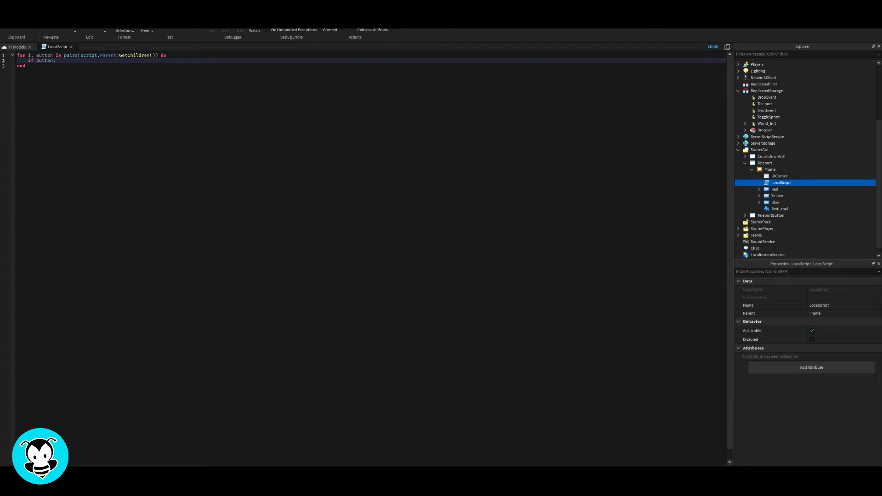
text(IsA("TextButton")
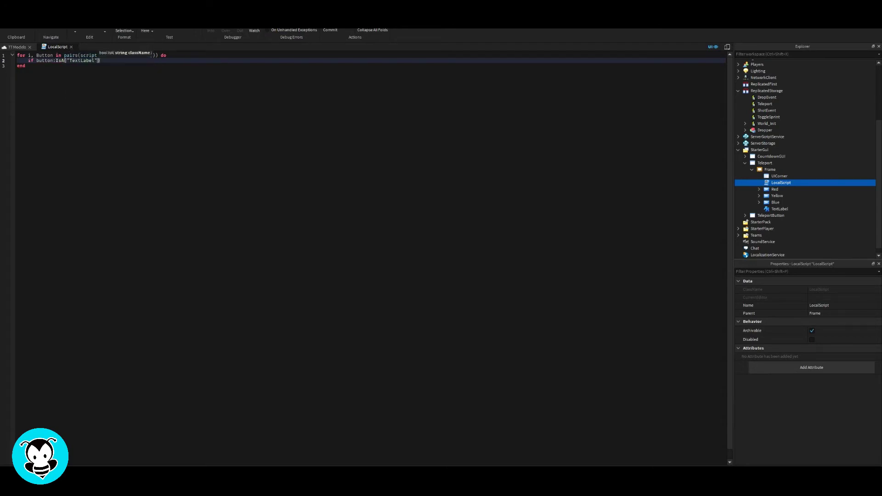
text() then)
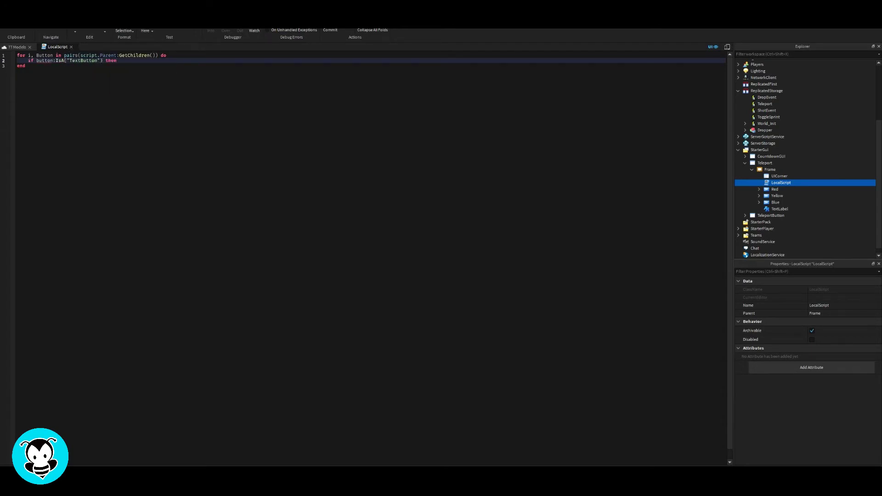
key(Return)
key(Return)
Inside the if block, connect Button.MouseButton1Click to a function calling game.ReplicatedStorage.Teleport:FireServer(Button.Name)
text(Button.Mouse)
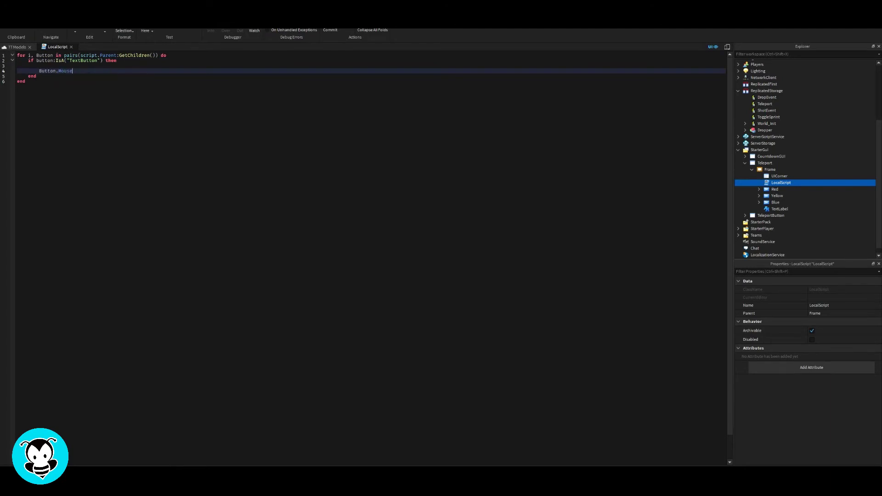
text(Button1Click:Connect(function()
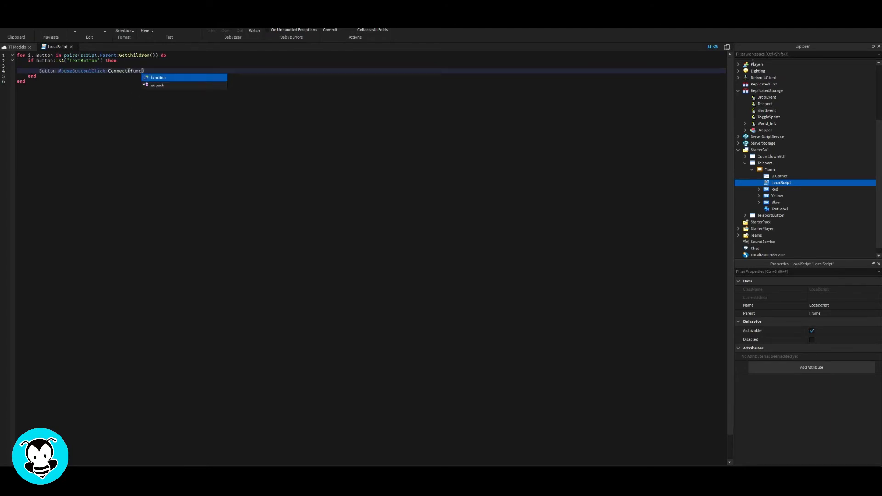
text())
key(Return)
text(ga)
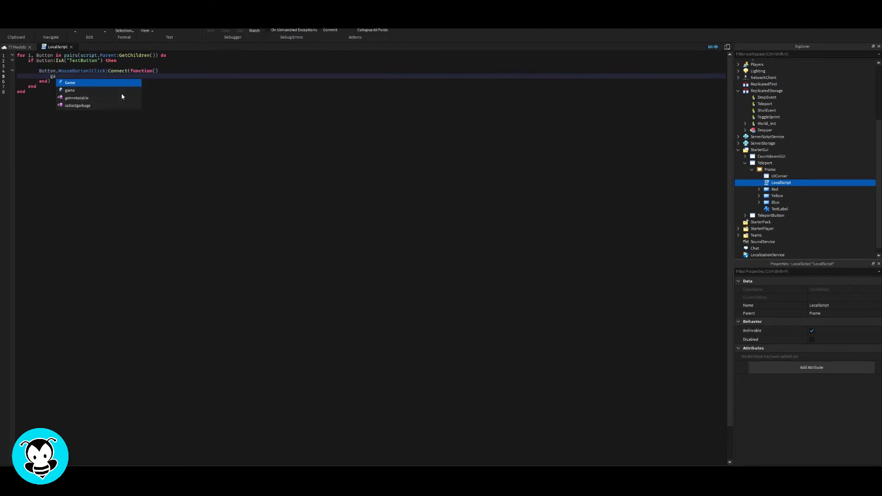
text(me.ReplicatedStorage.Teleport)
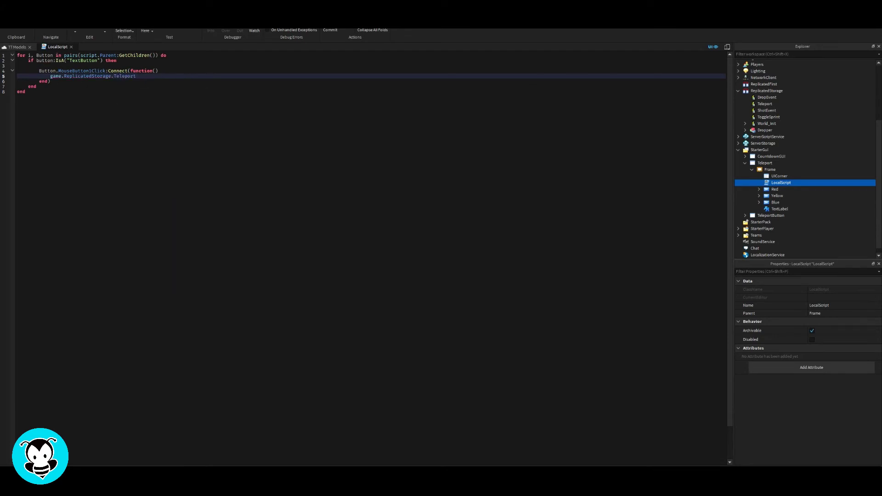
text(:FireServer())
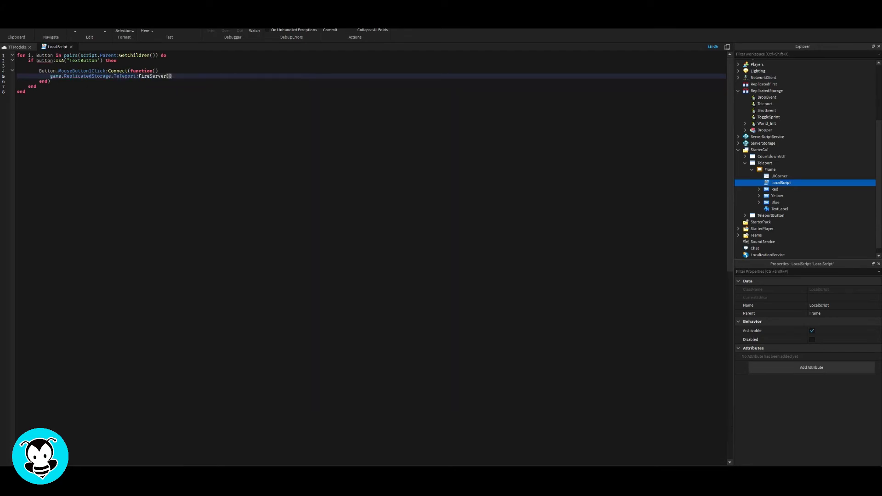
text(Button.Name)
Capitalize button to Button in the IsA condition on line 2 and save
click(39, 60)
key(BackSpace)
text(B)
click(375, 76)
key(ctrl+s)
key(Return)
Add a Script to ServerScriptService and declare local Teleport = game.ReplicatedStorage.Teleport in it
click(15, 48)
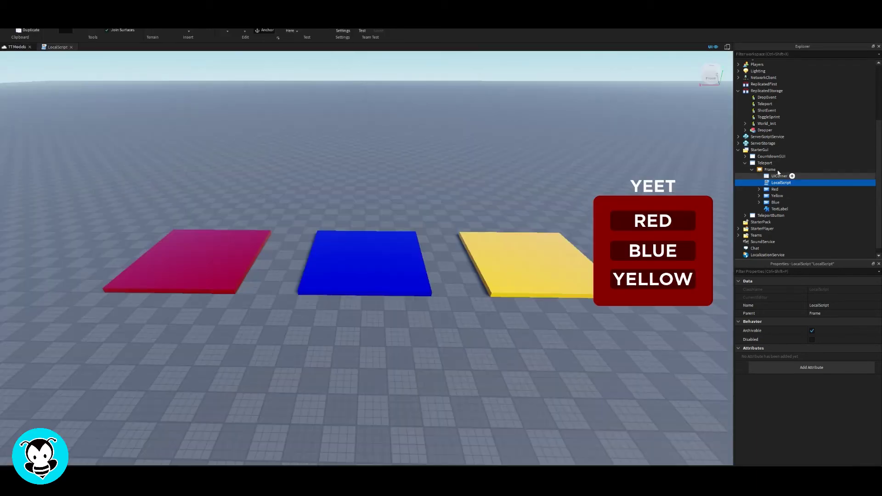
click(789, 137)
click(752, 168)
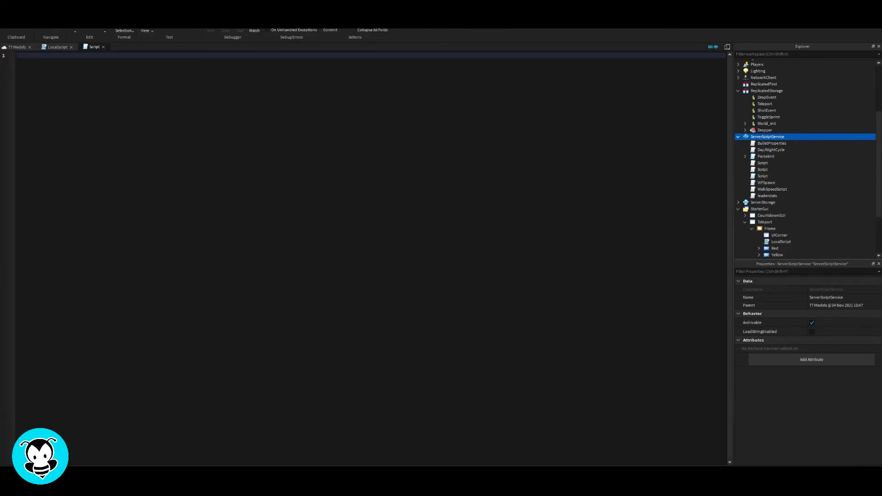
text(local Teleport = game.ReplicatedStorage.Teleport)
key(Return)
key(Return)
Connect Teleport.OnServerEvent to a function with the parameters Player and Position
text(Teleport.OnServerEvent)
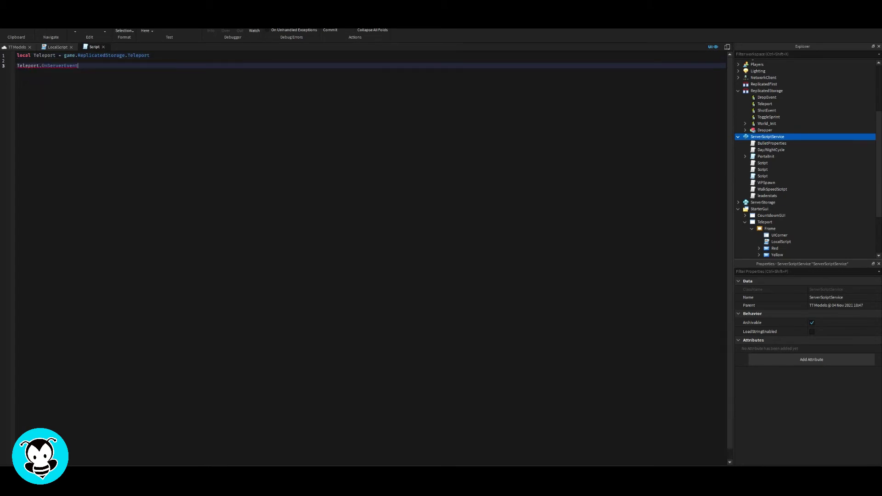
text(:Connect(function)
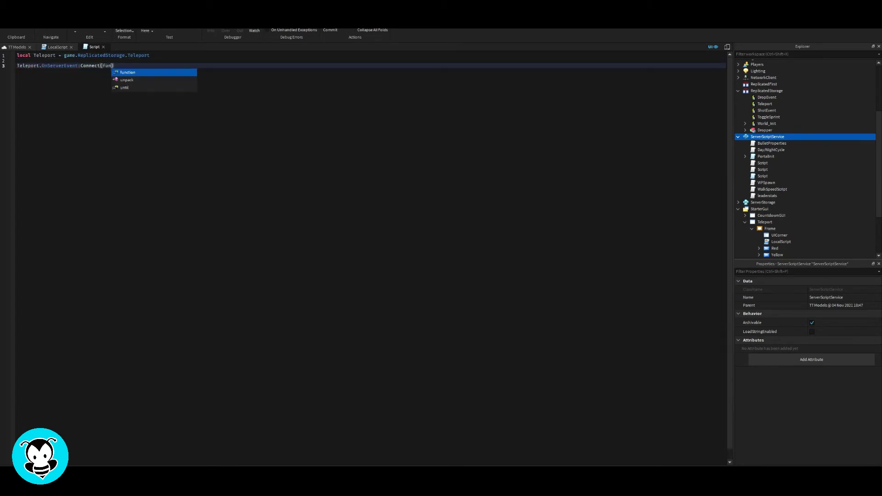
text((Player, P)
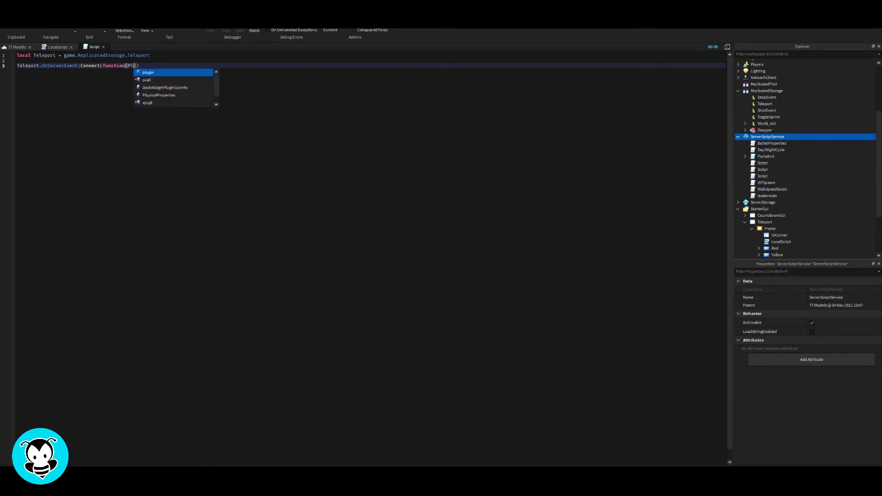
text(osition)
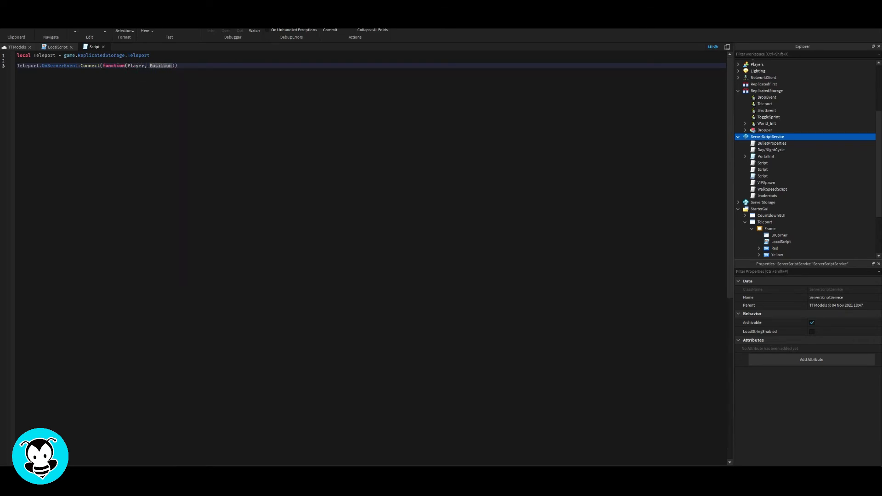
text())
key(Return)
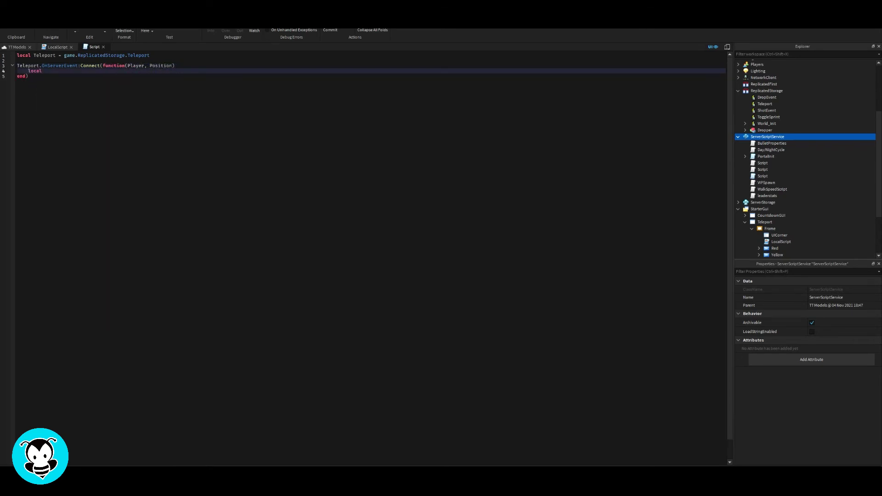
In the function, set local TeleportPosition to game.Workspace.TeleportPosition:FindFirstChild(Position) and assign TeleportPosition.CFrame to Player.Character.HumanoidRootPart.CFrame
text(local Teleport)
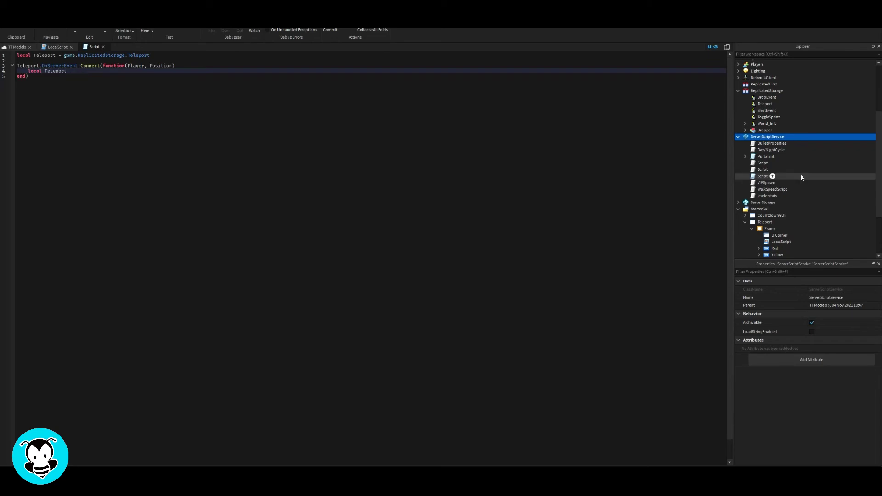
scroll(801, 177, up, 5)
text(Position)
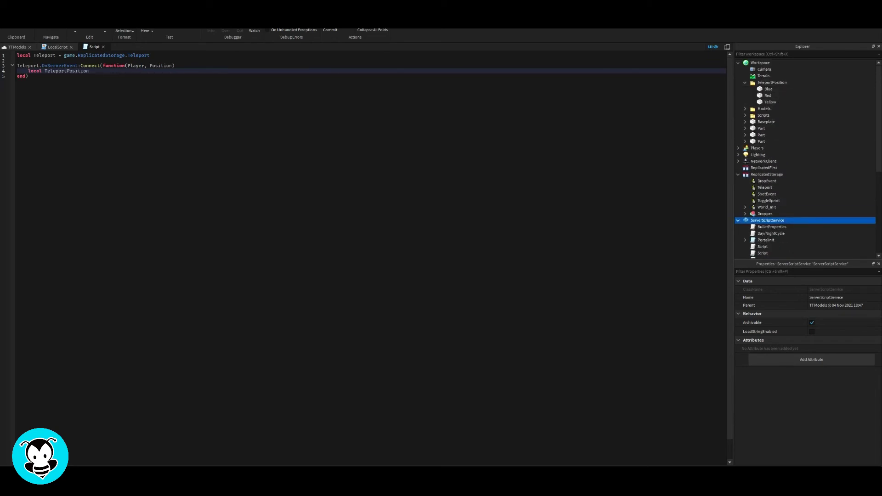
text( = game.Workspace.TeleportPosition)
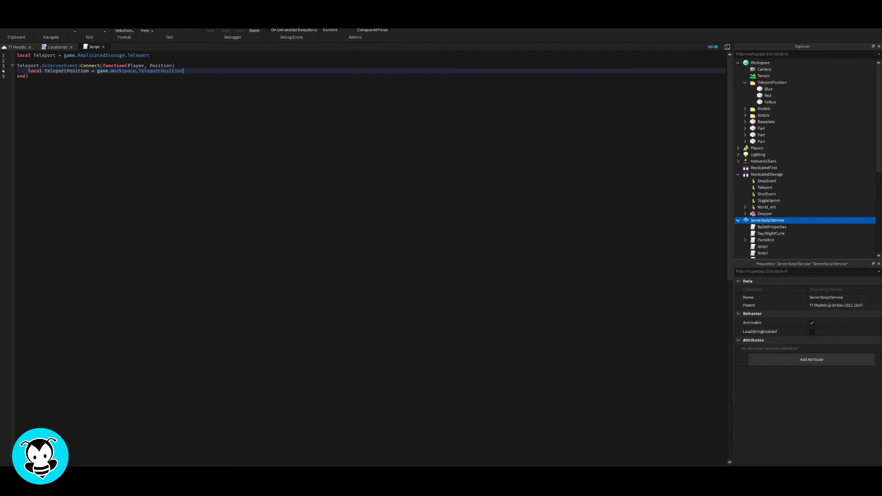
text(:FindFirstChild(Position))
key(Return)
text(Player.Character.HumanoidRootPar)
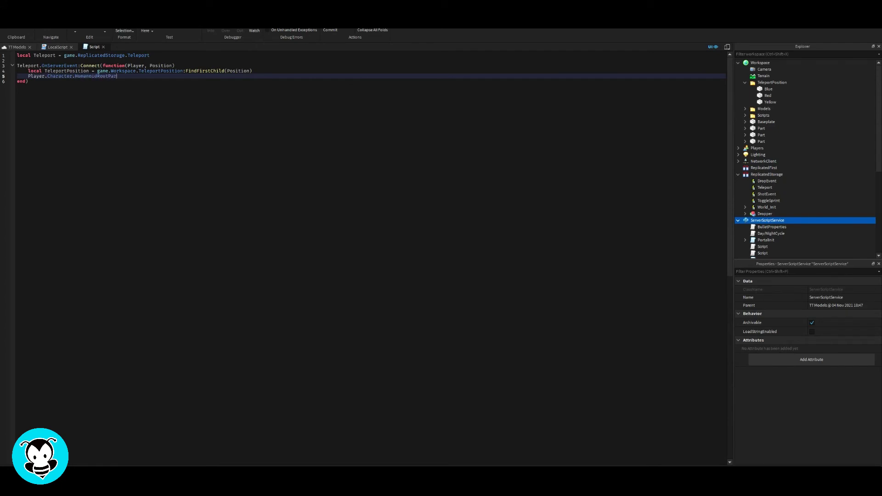
text( = TeleportPosition.CFrame)
Comment lines 3 to 5 "variable for player and position", "teleports to the parts inside of teleportposition folder" and "humanoid will be teleported to the part"
click(177, 66)
text(--)
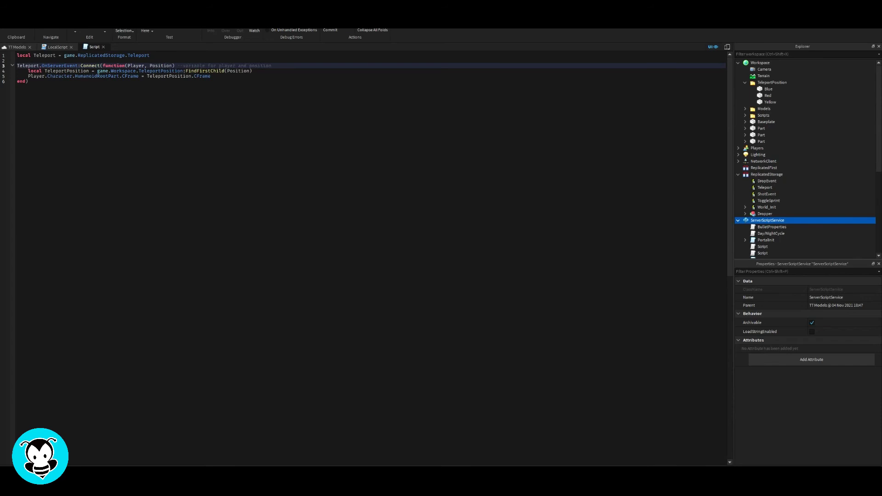
click(212, 76)
click(253, 72)
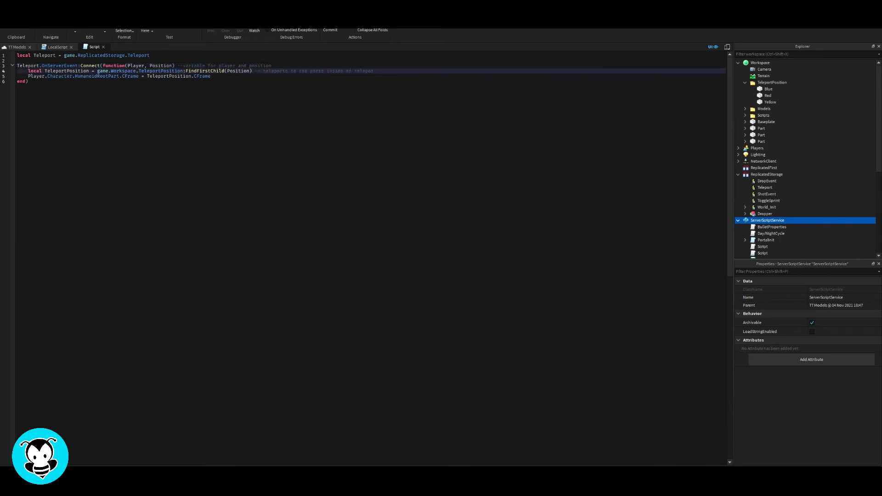
click(213, 81)
click(213, 76)
text(-)
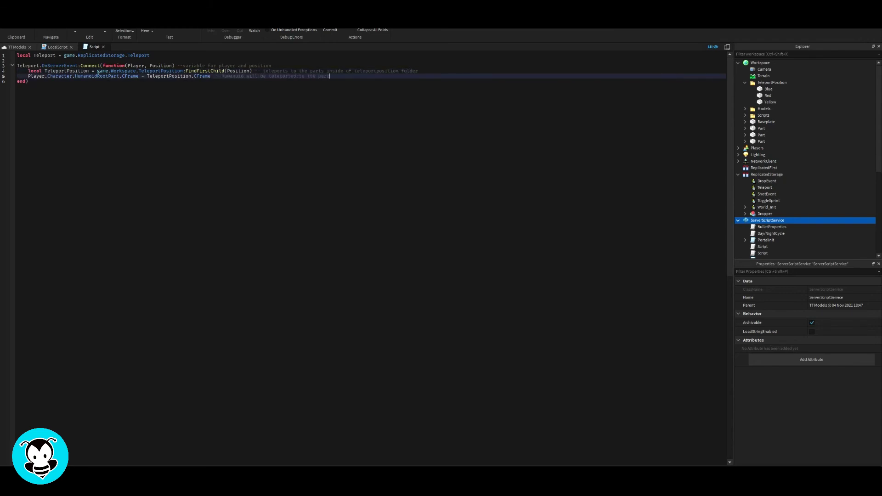
click(29, 81)
Return to the TT Models place view and start a play test of the teleport menu
click(18, 48)
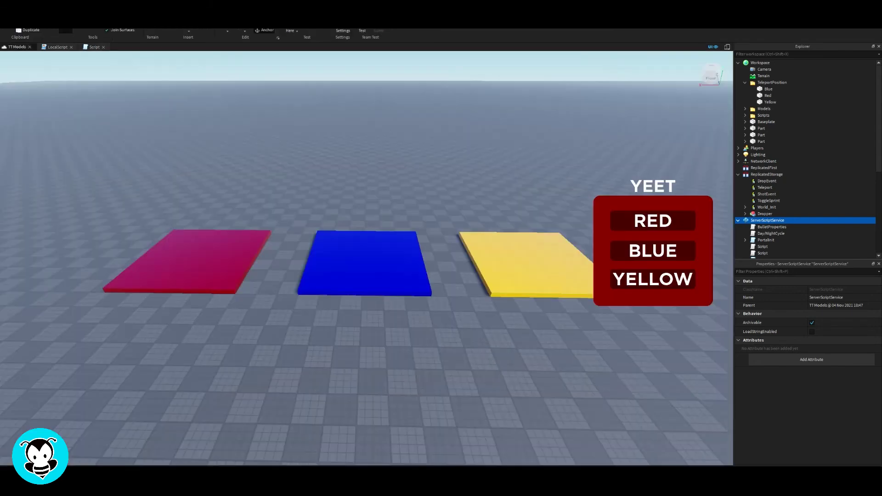
click(311, 127)
right_drag(337, 122, 337, 122)
key(w)
key(s)
key(w)
key(s)
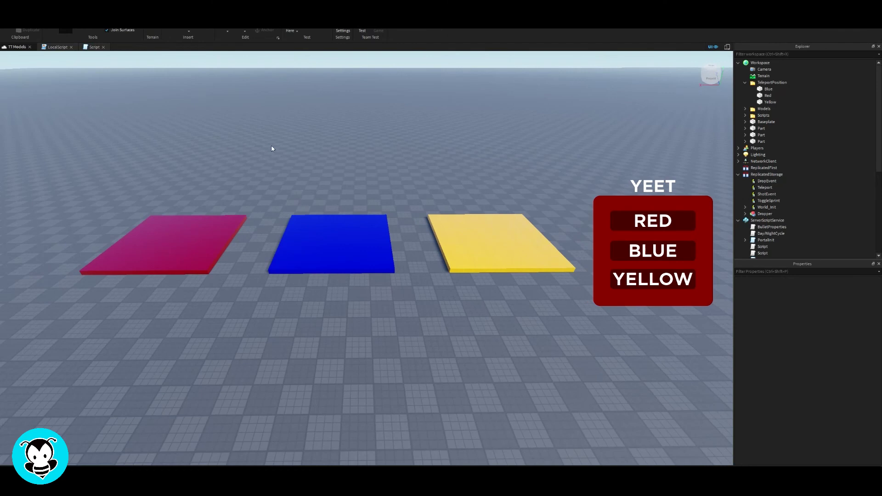
right_drag(272, 147, 268, 142)
key(w)
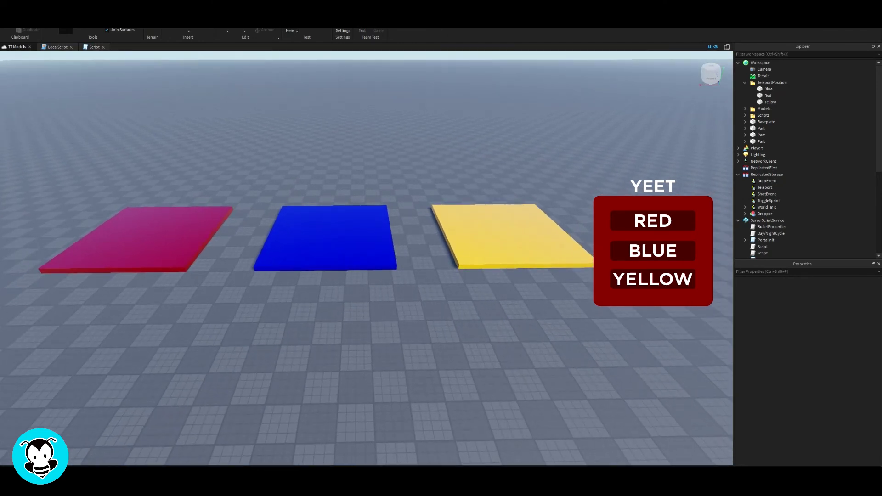
key(F5)
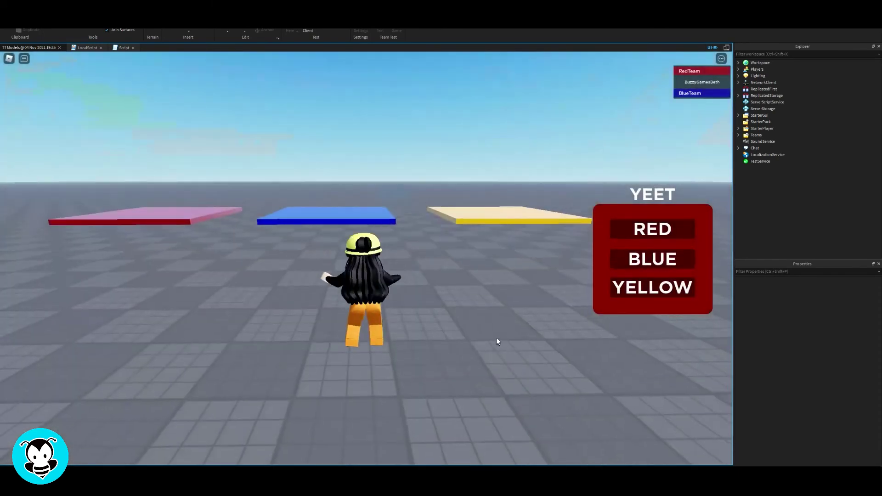
Test the teleport menu's Red button and its Blue button, sending the character to each matching pad
key(s)
click(664, 234)
key(s)
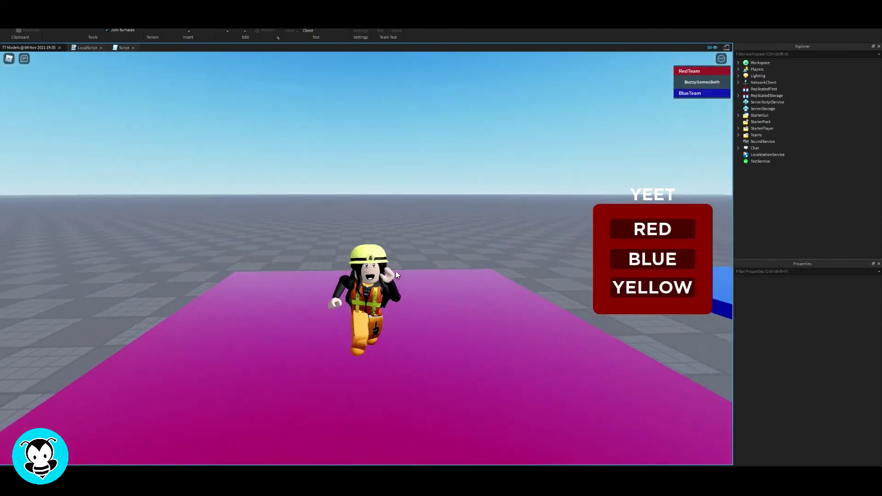
click(661, 263)
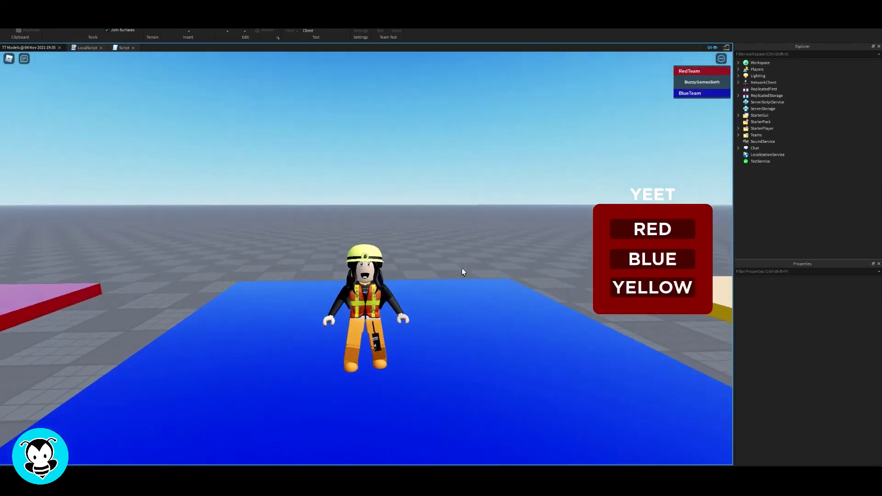
Walk the character off the blue pad onto the baseplate and test the menu's Yellow teleport
scroll(464, 268, down, 5)
right_drag(486, 283, 486, 283)
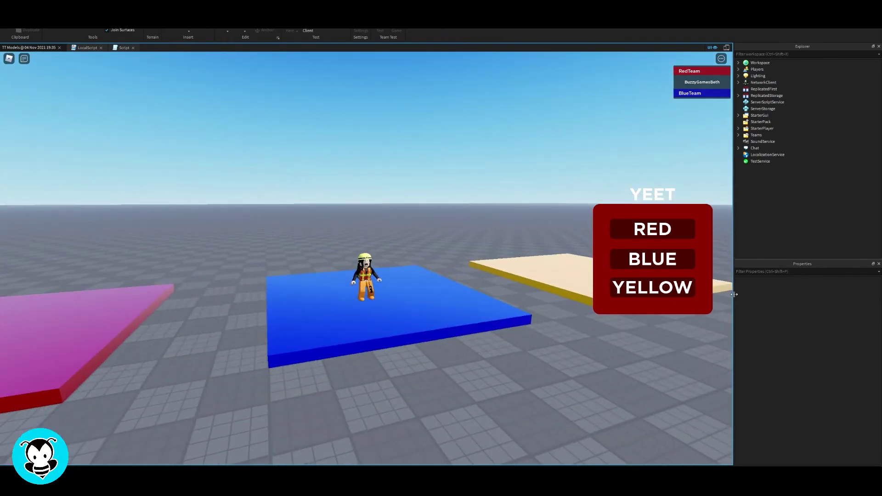
key(d)
right_drag(551, 297, 544, 299)
key(s)
key(d)
key(s)
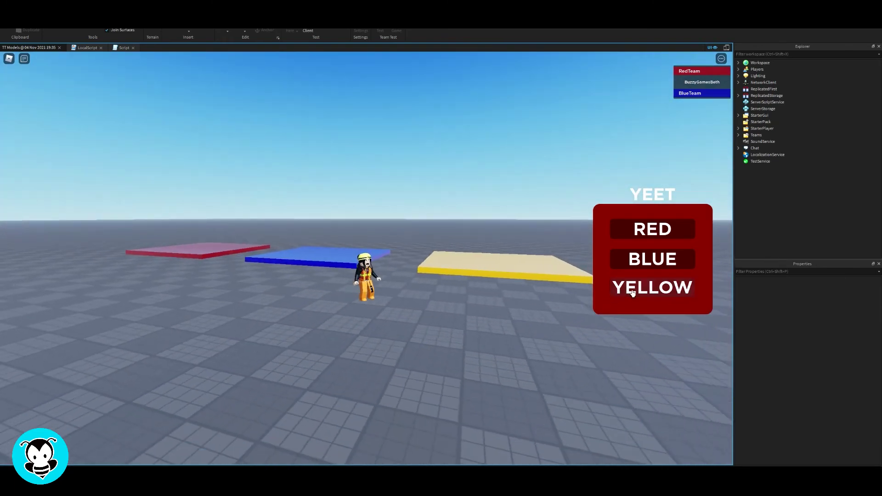
click(632, 293)
right_drag(413, 321, 414, 321)
Teleport the character through the Red, Blue and Yellow destinations in sequence to retest the whole menu
click(649, 231)
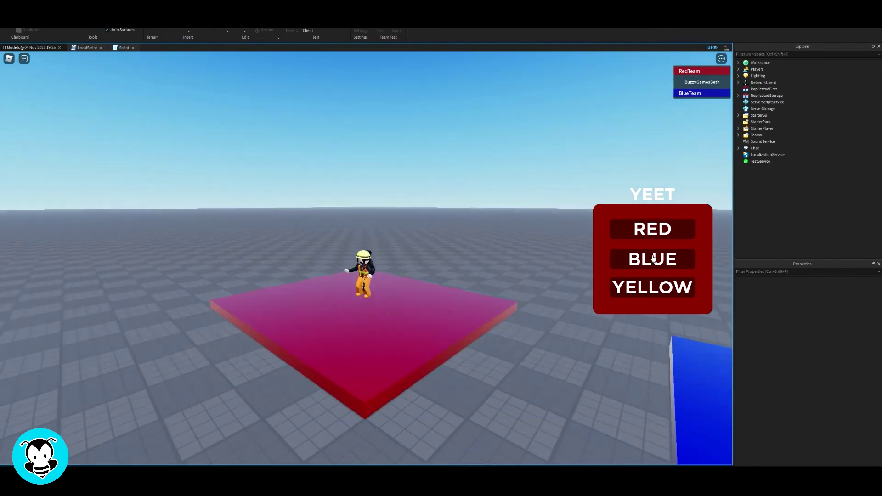
click(654, 258)
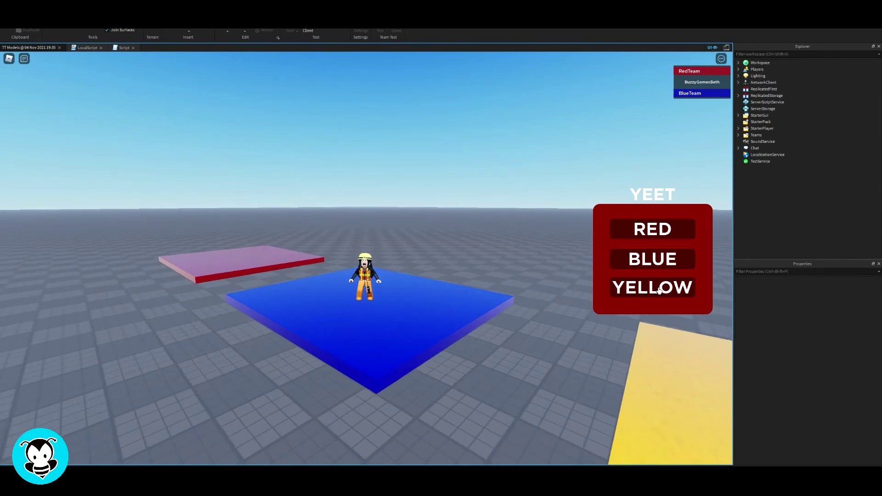
click(659, 290)
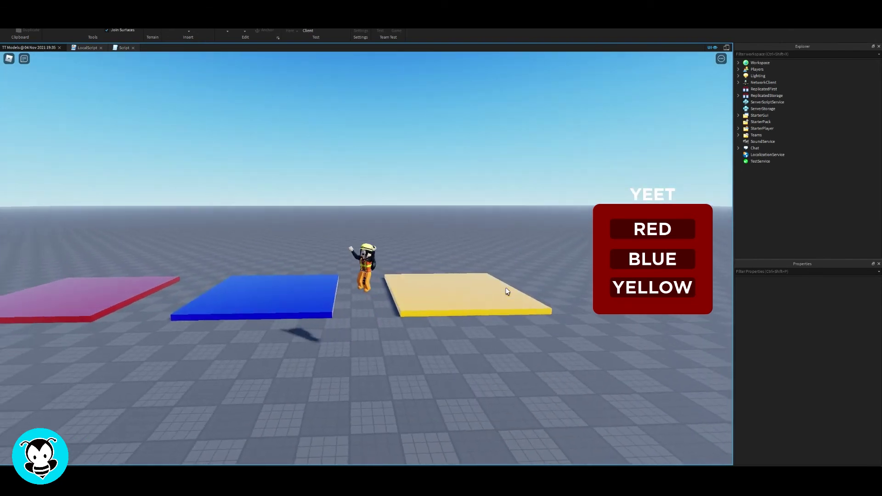
Move the character back onto the baseplate in front of the pads and stop the play test
key(s)
right_drag(534, 308, 534, 308)
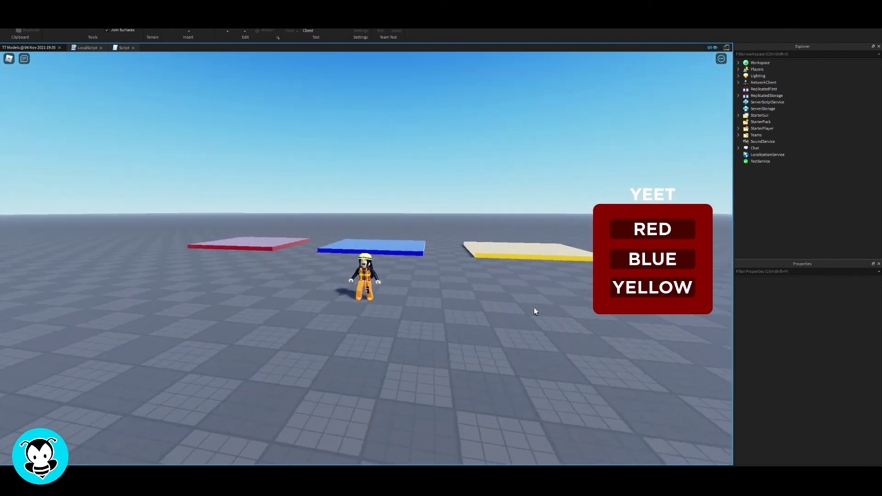
key(w)
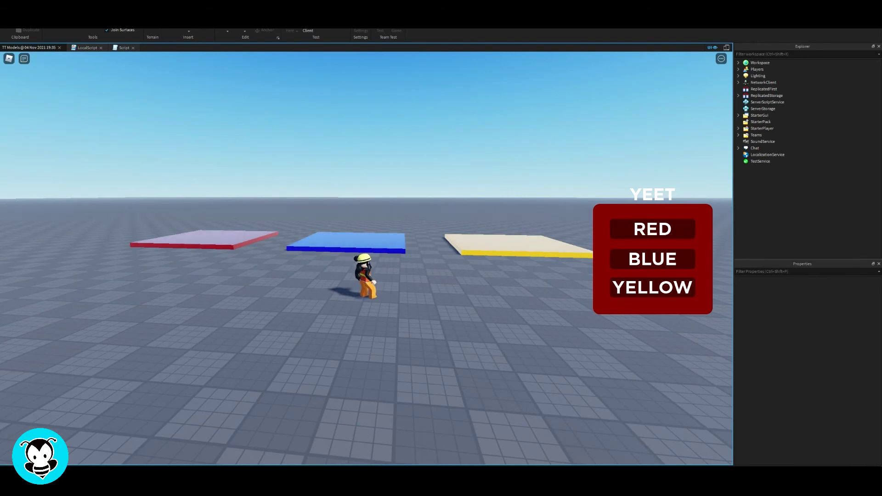
click(341, 27)
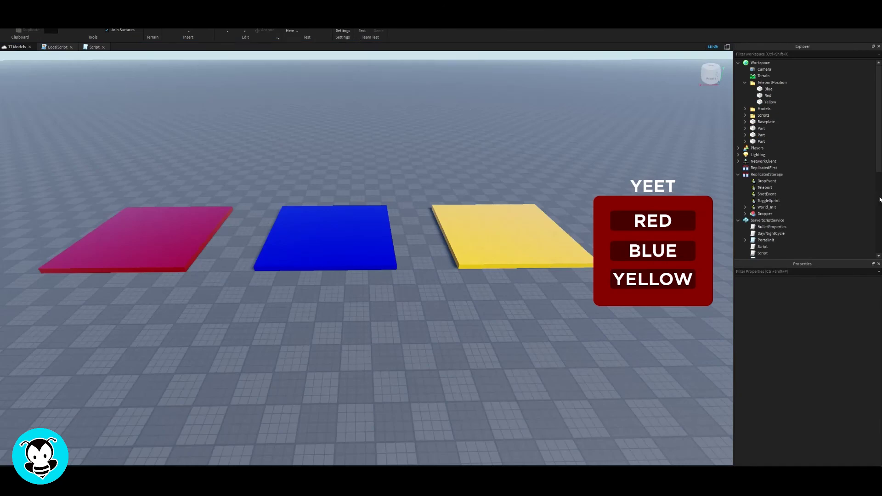